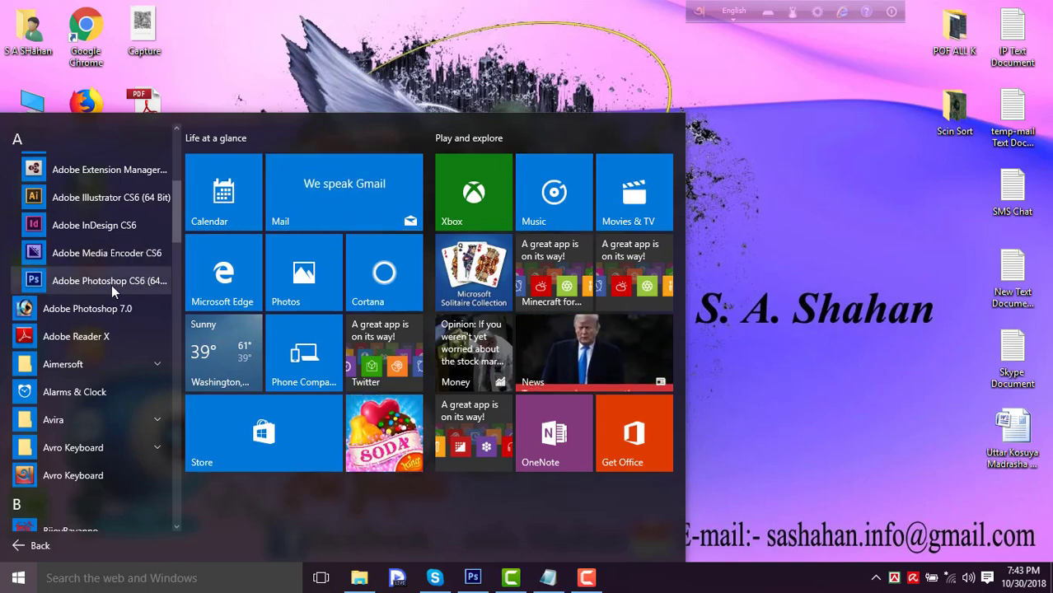
- Open the rose-gold watch JPG with the black dial from the Class -2 folder in Photoshop
click(586, 69)
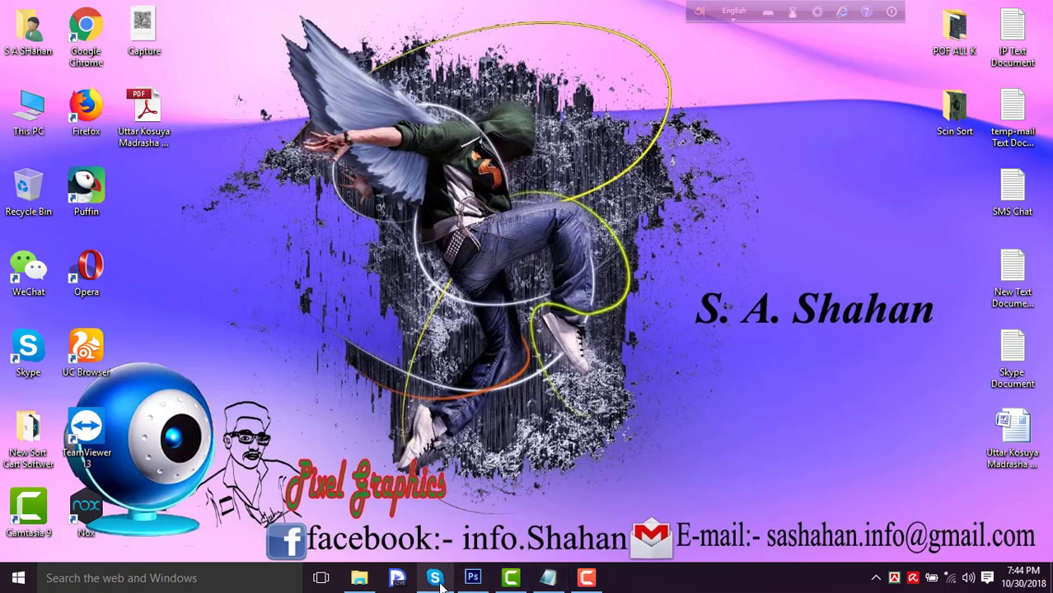
click(472, 578)
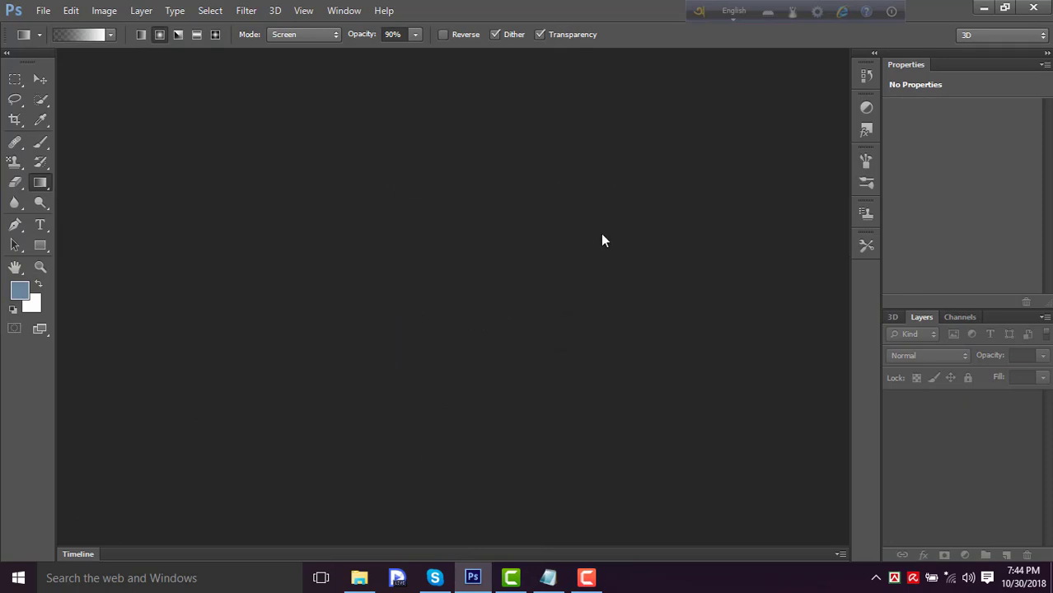
click(983, 8)
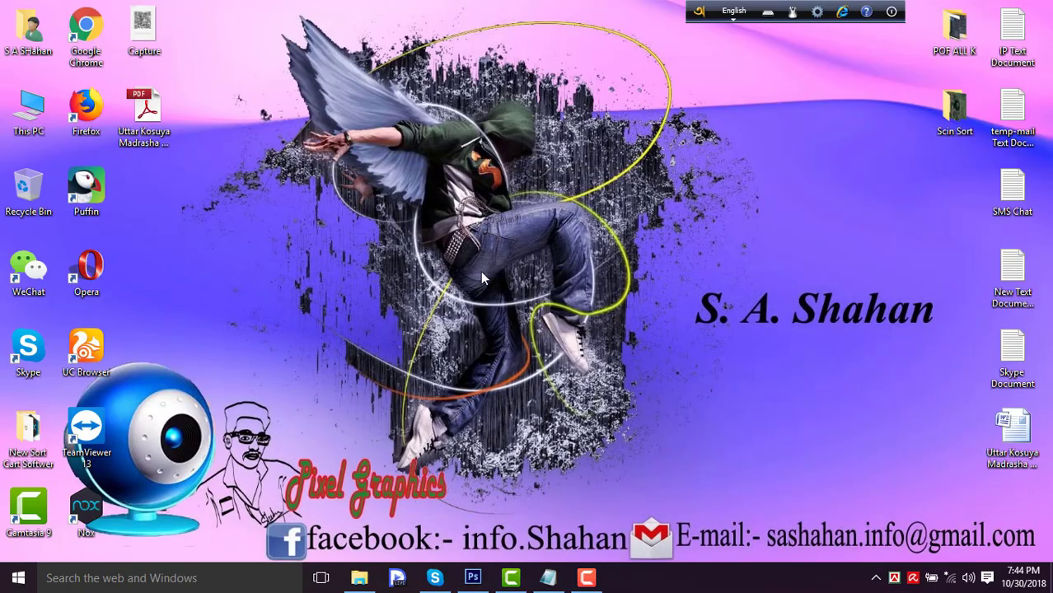
click(359, 578)
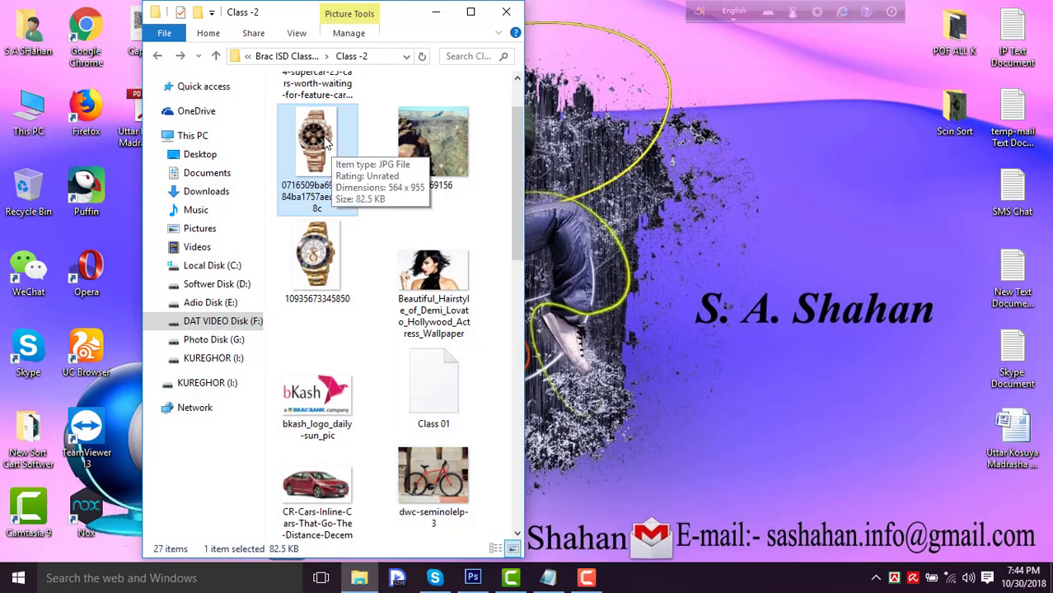
drag(327, 145, 416, 390)
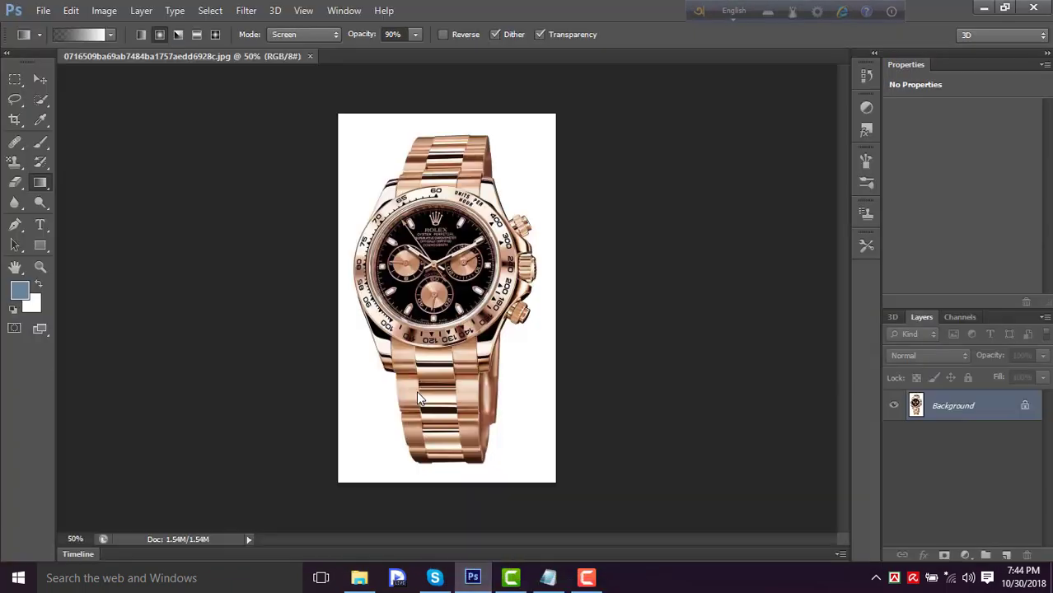
- Activate the Quick Selection tool and convert the locked Background into a regular layer named Layer 0
click(36, 78)
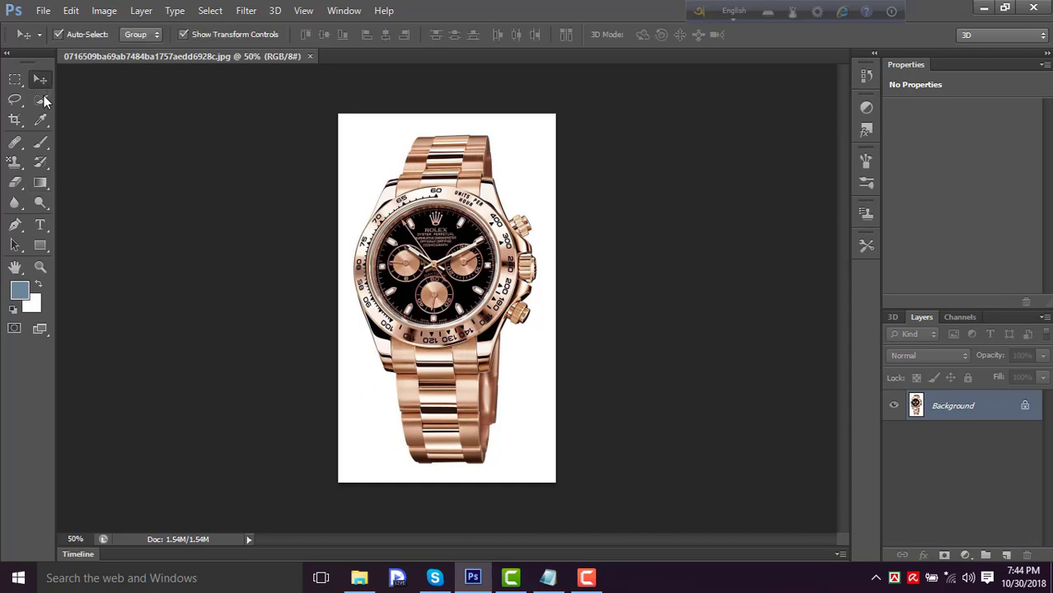
click(43, 100)
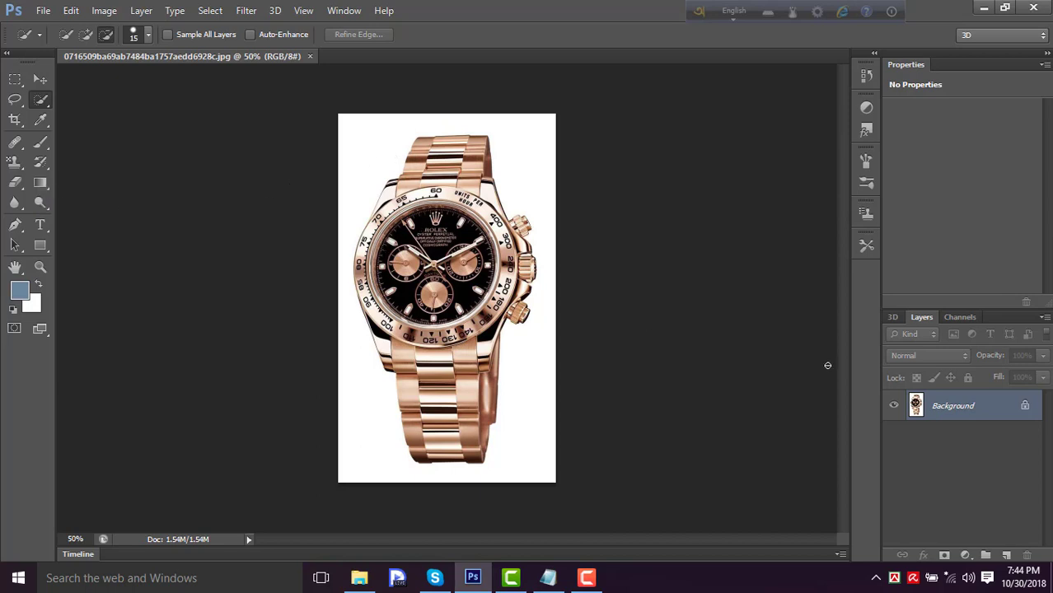
double_click(994, 410)
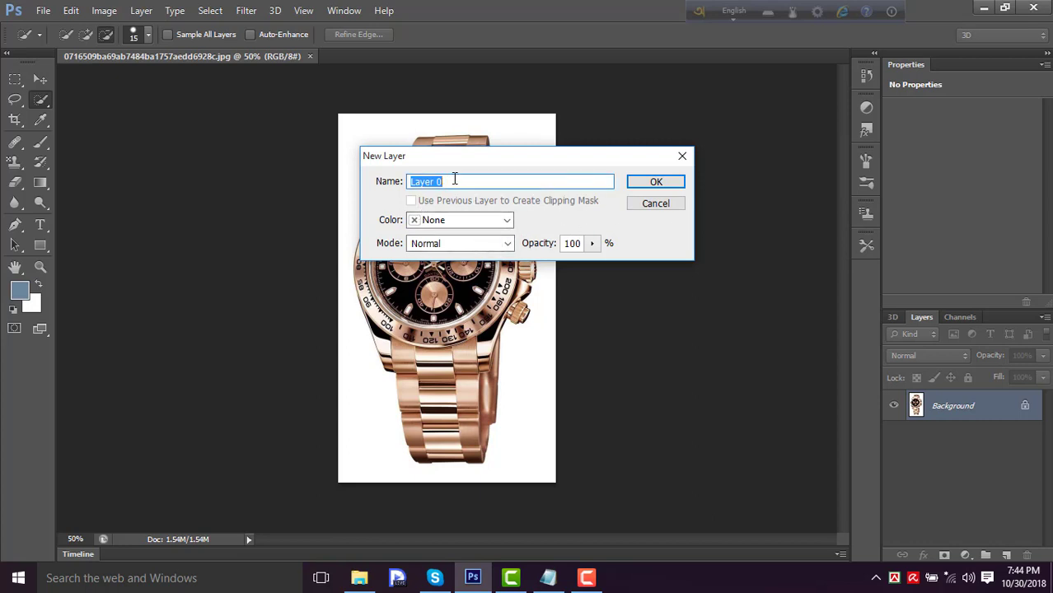
click(656, 184)
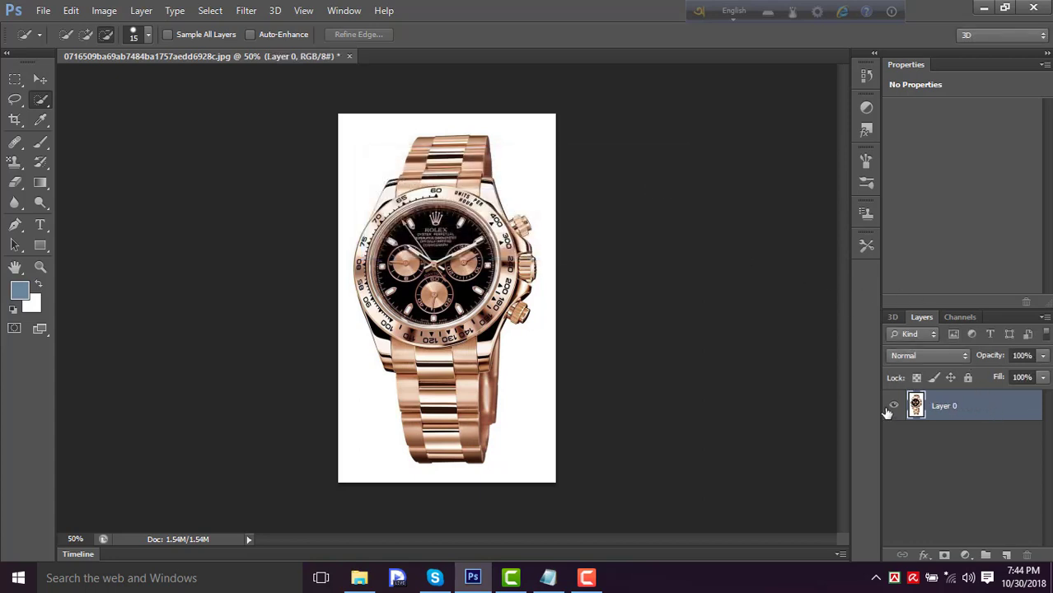
- Try selecting the white background around the watch with the Magic Wand tool, deselect it and return to the Quick Selection tool
right_click(46, 104)
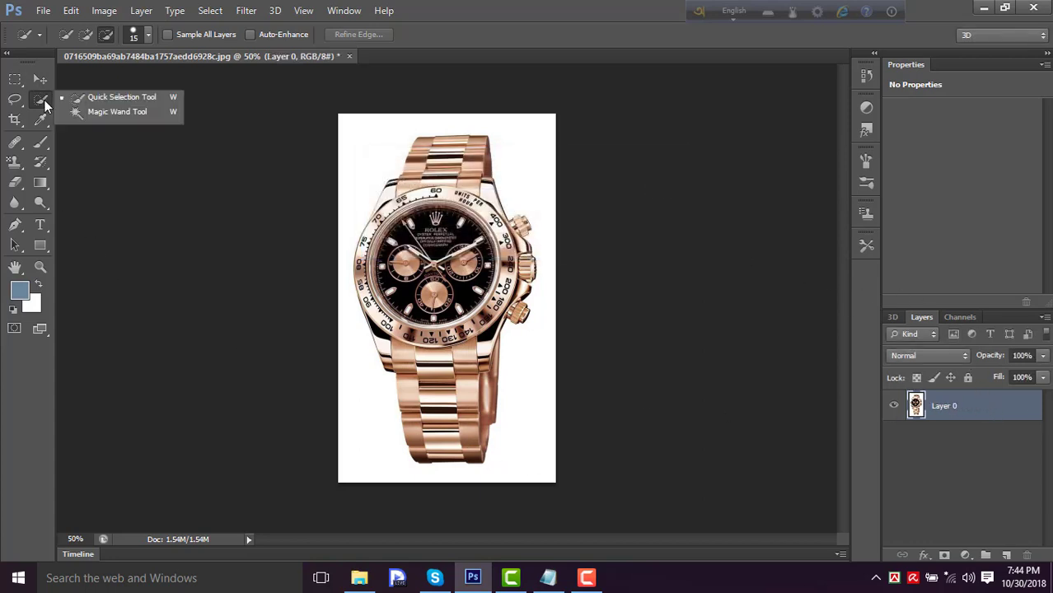
click(99, 112)
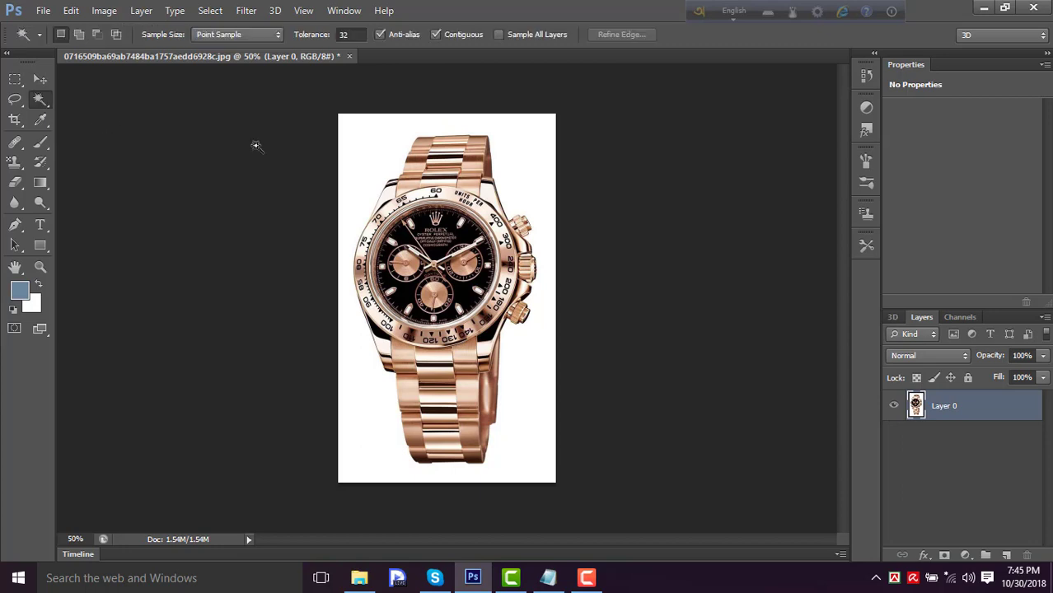
click(365, 155)
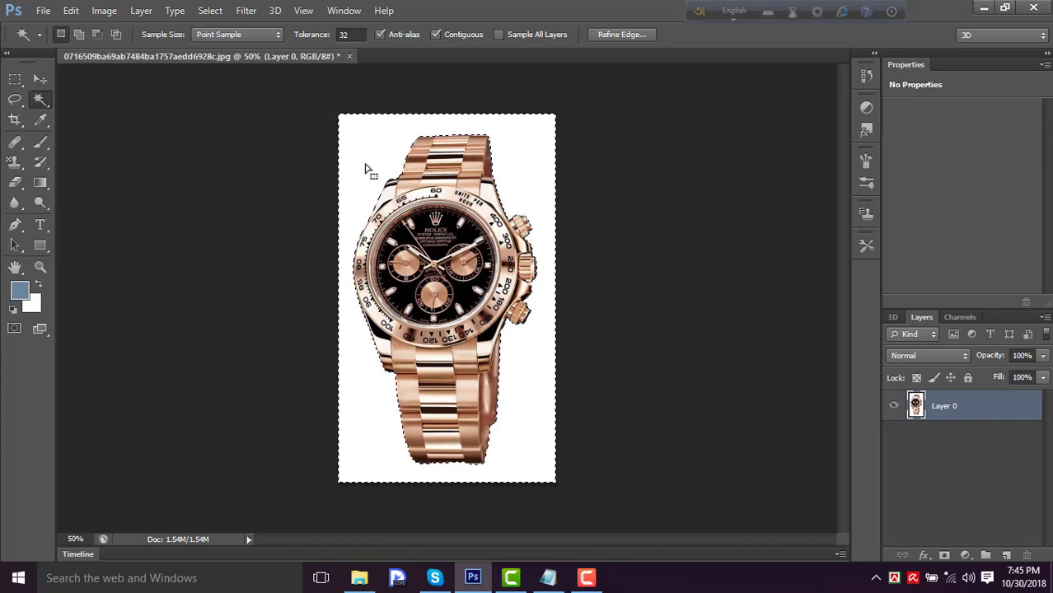
key(ctrl+d)
right_click(43, 99)
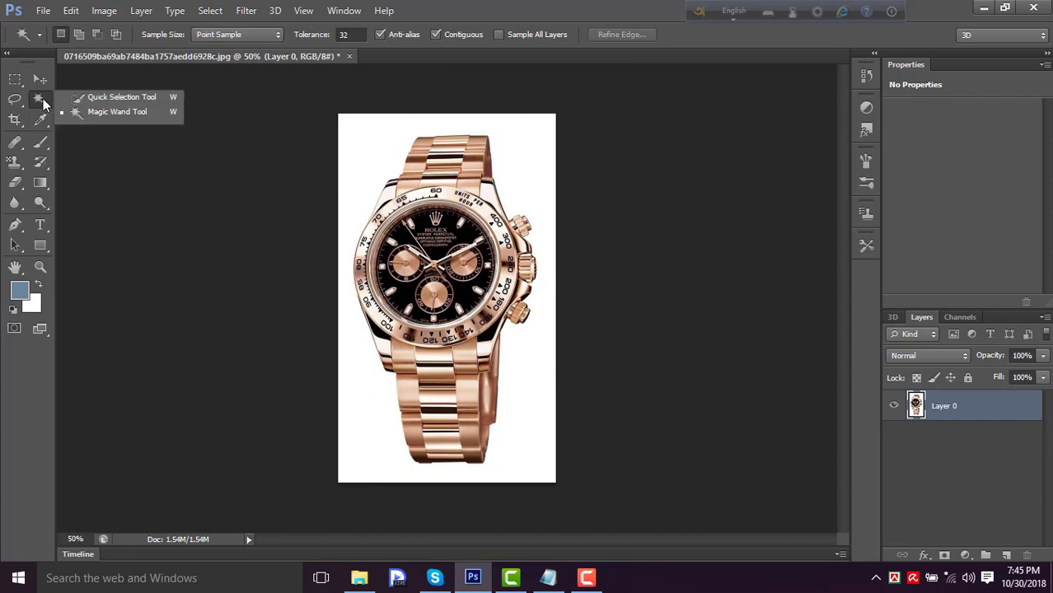
click(129, 97)
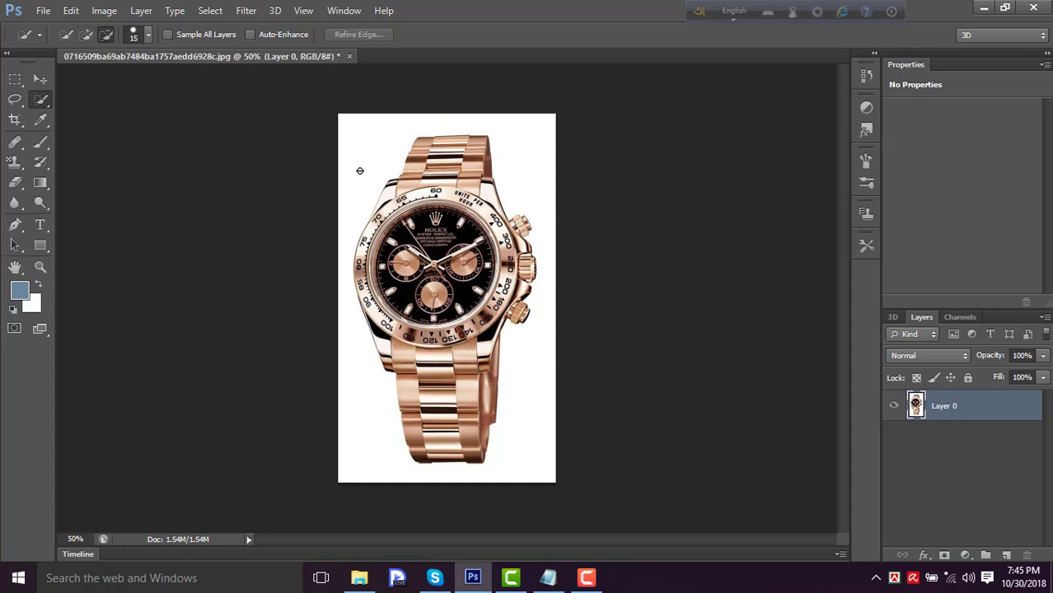
click(147, 37)
mouse_move(74, 82)
mouse_down()
mouse_move(101, 78)
mouse_move(74, 83)
mouse_up()
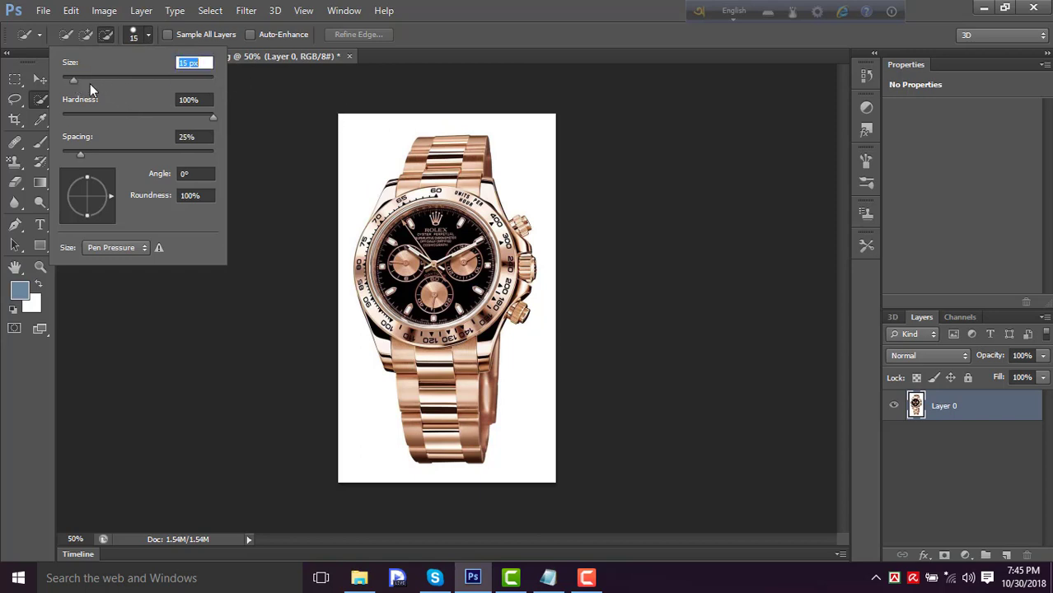
click(354, 145)
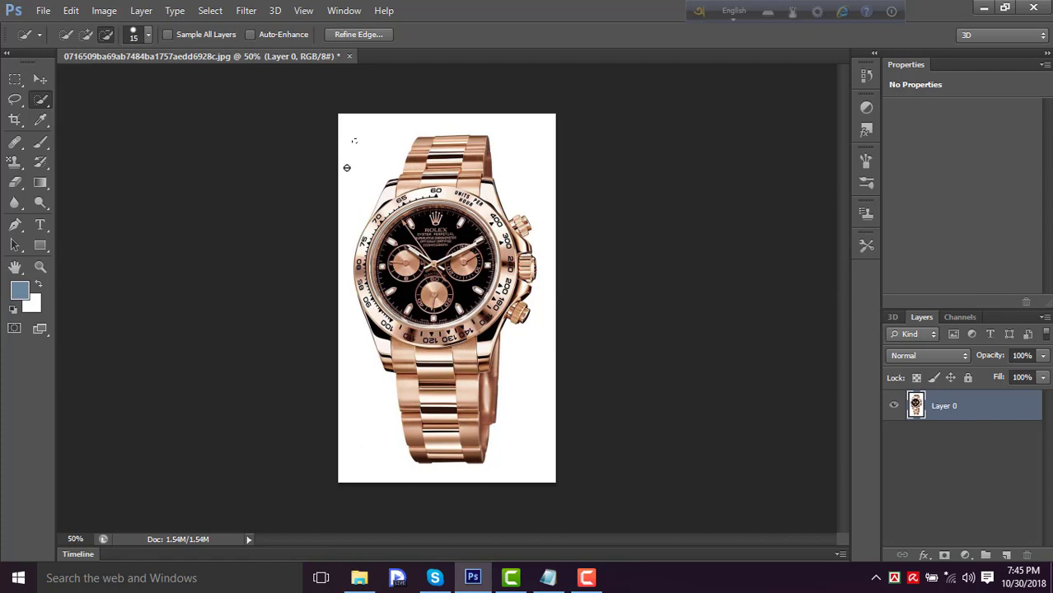
key(ctrl+d)
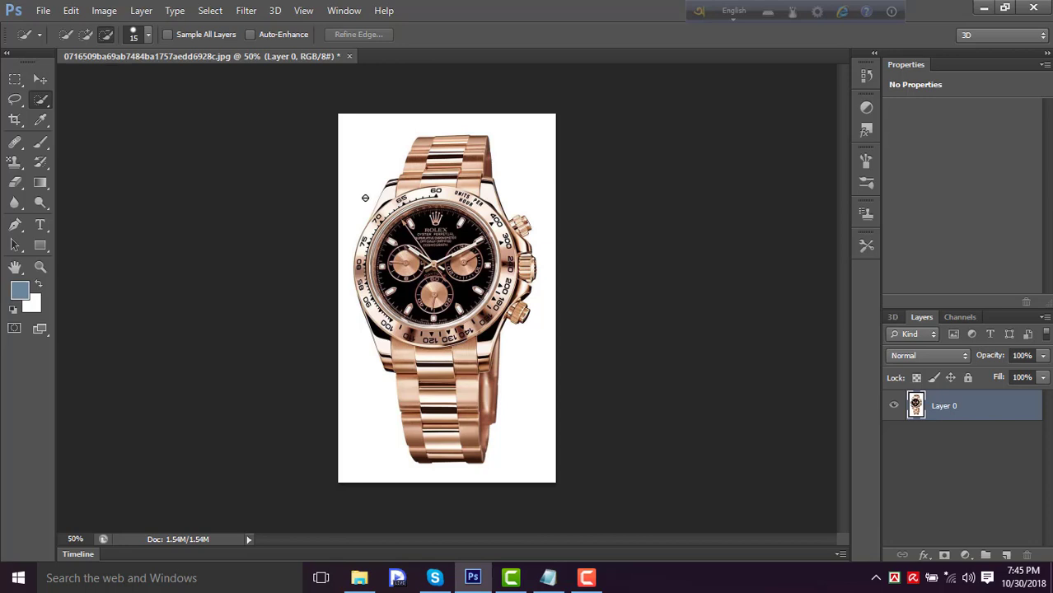
- Select the white background all around the watch with the Quick Selection tool at a brush size of 40
key(bracketright)
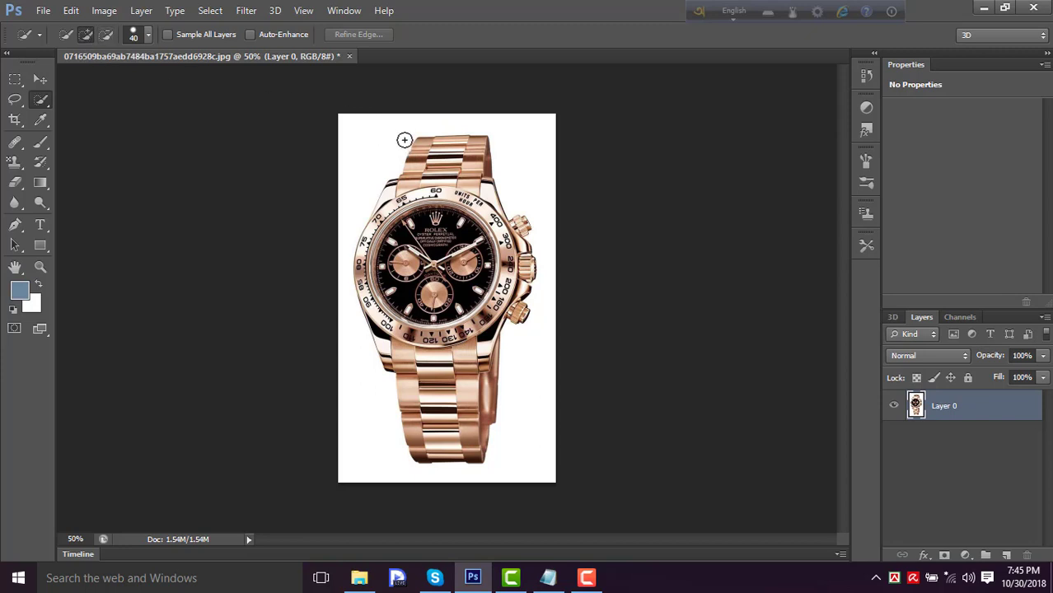
mouse_move(405, 138)
mouse_down()
mouse_move(432, 128)
mouse_move(419, 122)
mouse_move(492, 127)
mouse_move(499, 170)
mouse_move(499, 129)
mouse_move(516, 171)
mouse_move(535, 177)
mouse_move(559, 248)
mouse_move(539, 339)
mouse_move(518, 365)
mouse_move(526, 415)
mouse_move(478, 507)
mouse_move(475, 478)
mouse_move(411, 481)
mouse_move(368, 465)
mouse_move(361, 396)
mouse_move(377, 364)
mouse_move(389, 371)
mouse_move(381, 351)
mouse_move(432, 346)
mouse_up()
scroll(431, 346, up, 6)
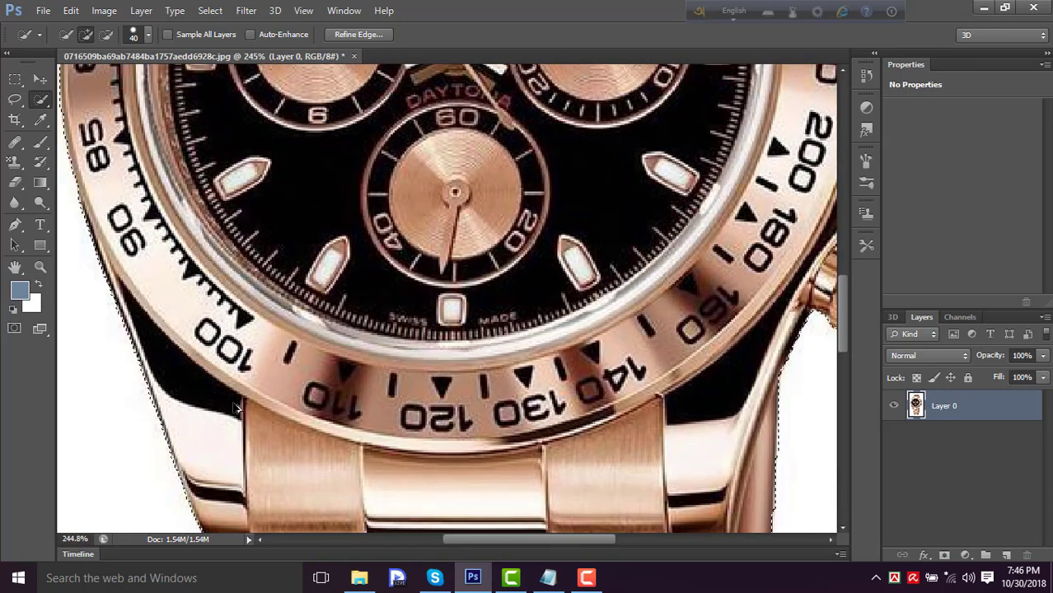
- Subtract the watch's upper-left lug from the background selection using a brush size of 10
drag(367, 338, 411, 110)
scroll(379, 333, down, 3)
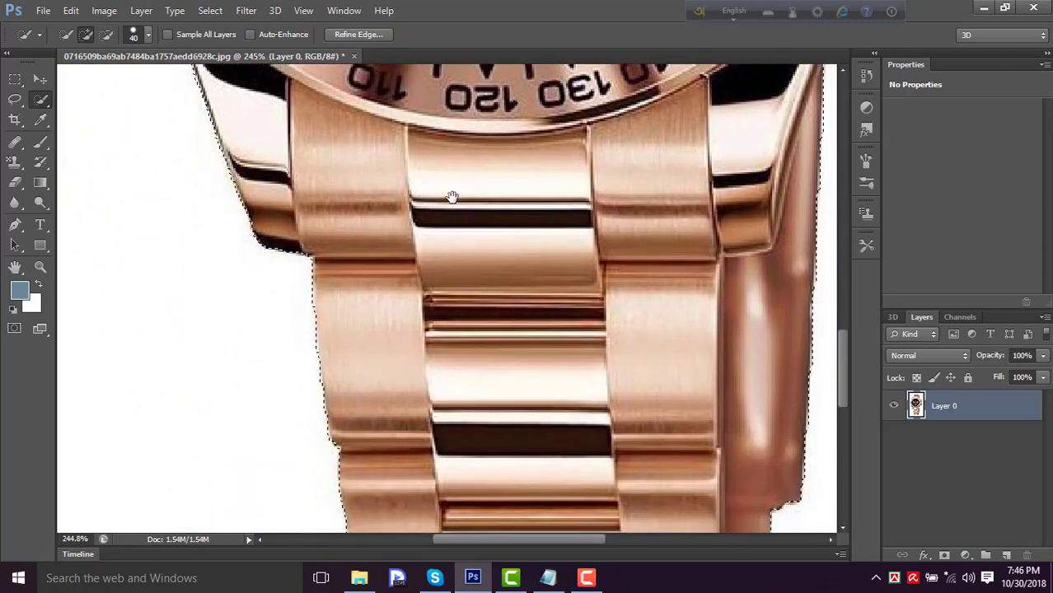
drag(451, 198, 457, 362)
drag(445, 225, 454, 350)
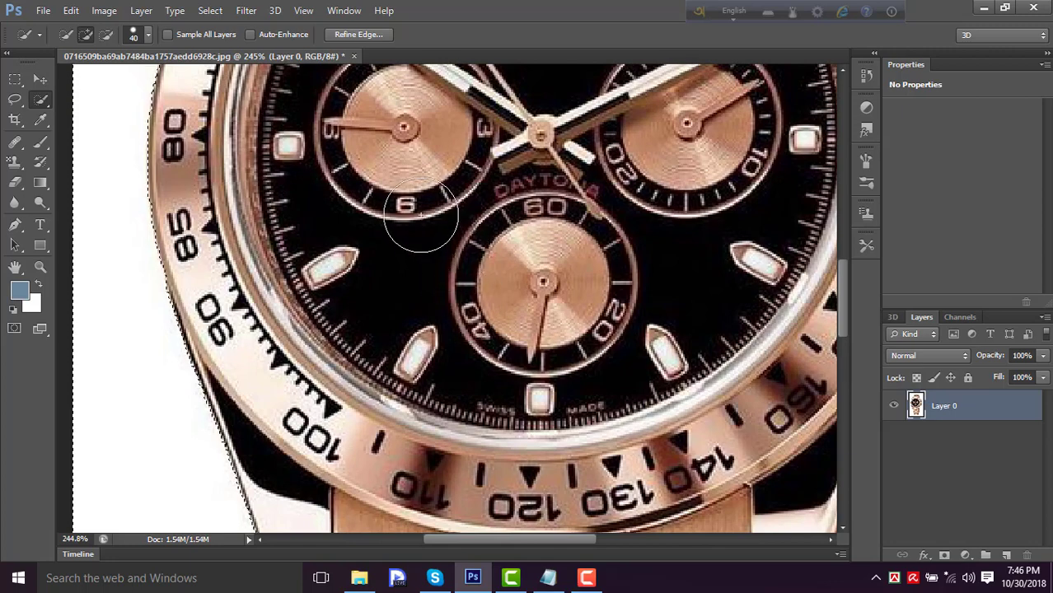
drag(425, 196, 484, 350)
mouse_move(482, 234)
mouse_down()
mouse_move(484, 409)
mouse_move(473, 437)
mouse_up()
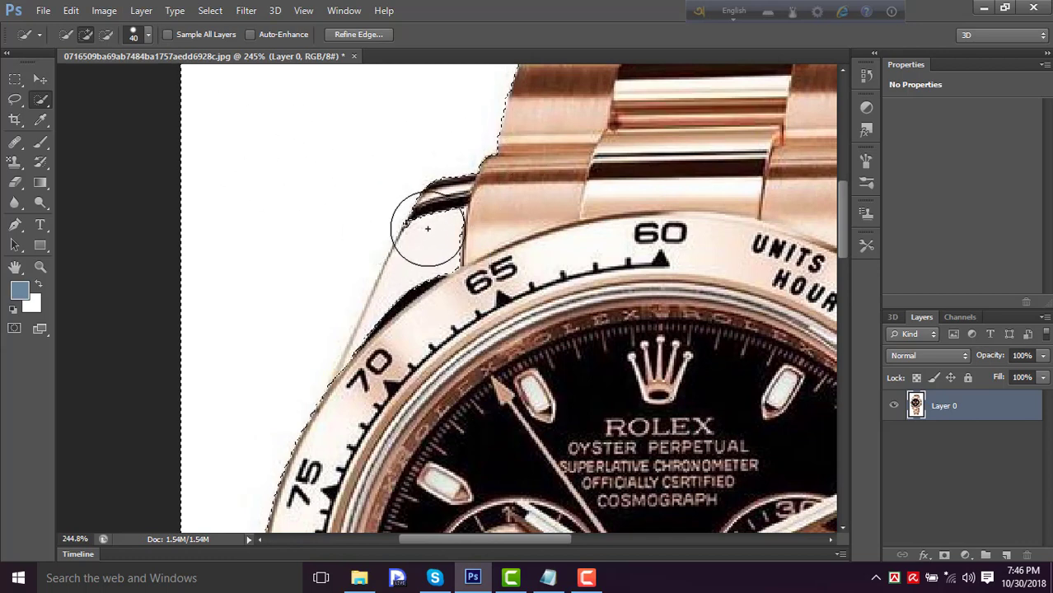
click(420, 281)
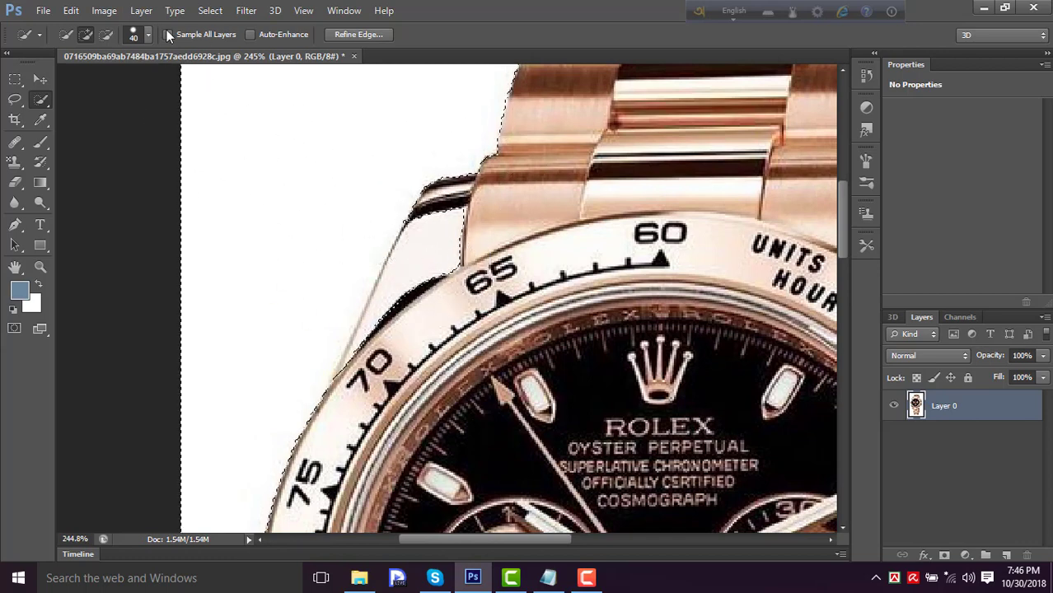
click(106, 34)
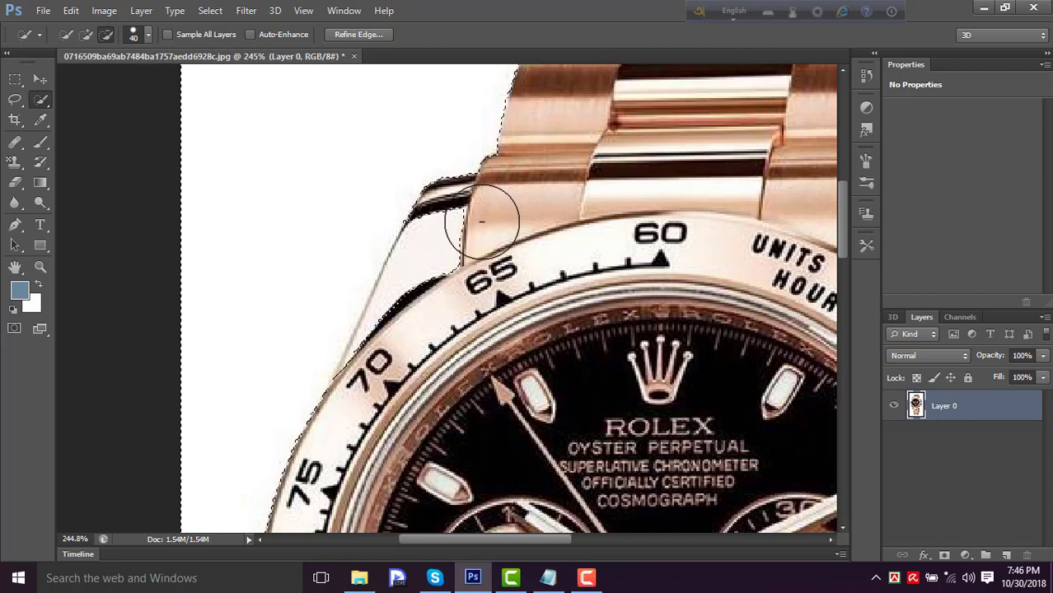
key(bracketleft)
key(bracketleft)
key(bracketleft)
key(bracketleft)
key(bracketleft)
key(bracketleft)
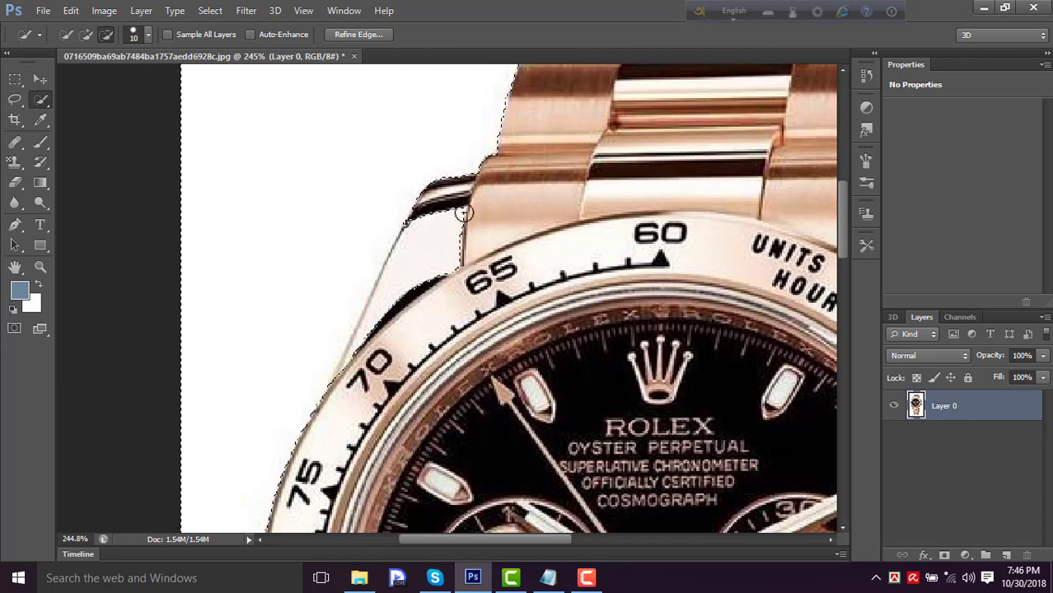
drag(461, 214, 399, 323)
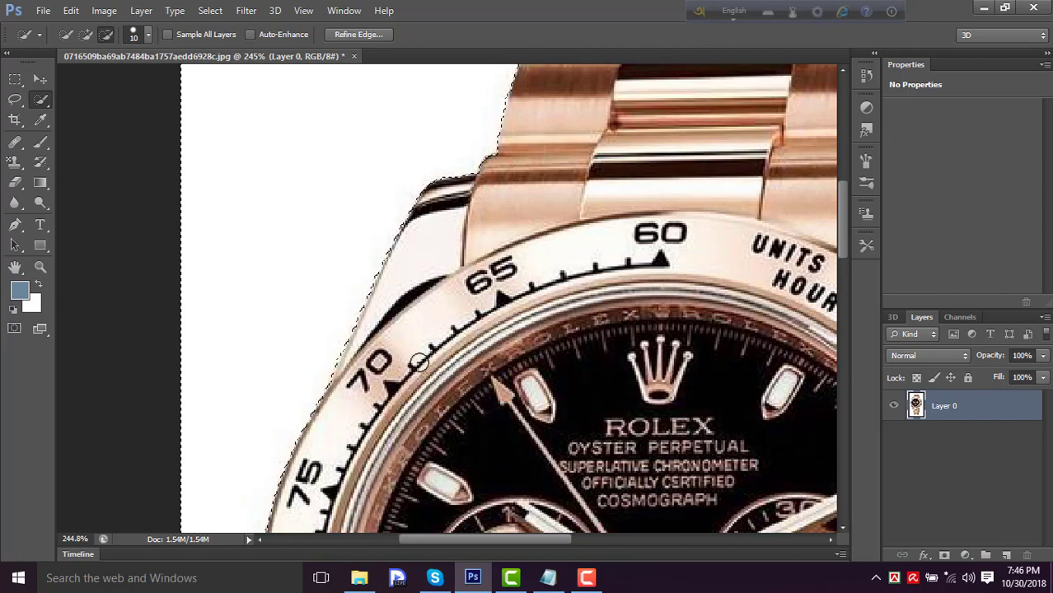
- Delete the selected white background around the watch
scroll(451, 330, down, 5)
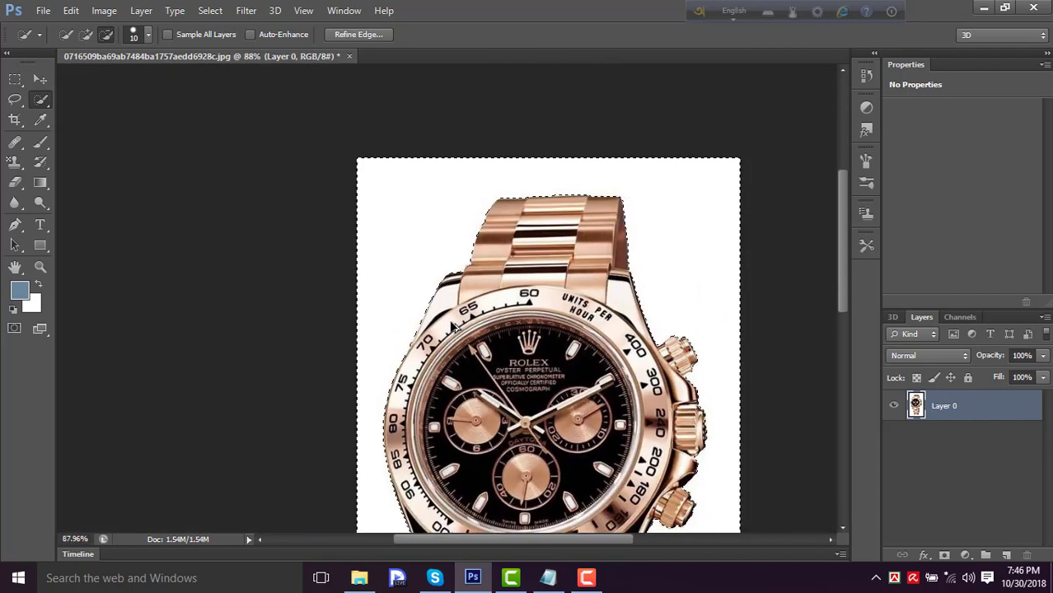
scroll(454, 327, down, 2)
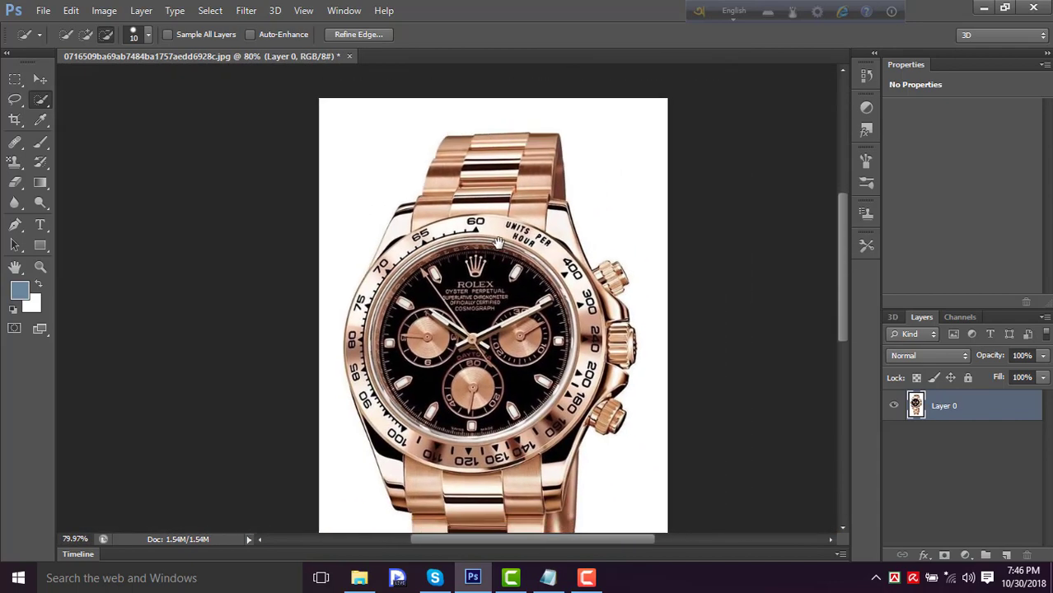
drag(499, 242, 469, 192)
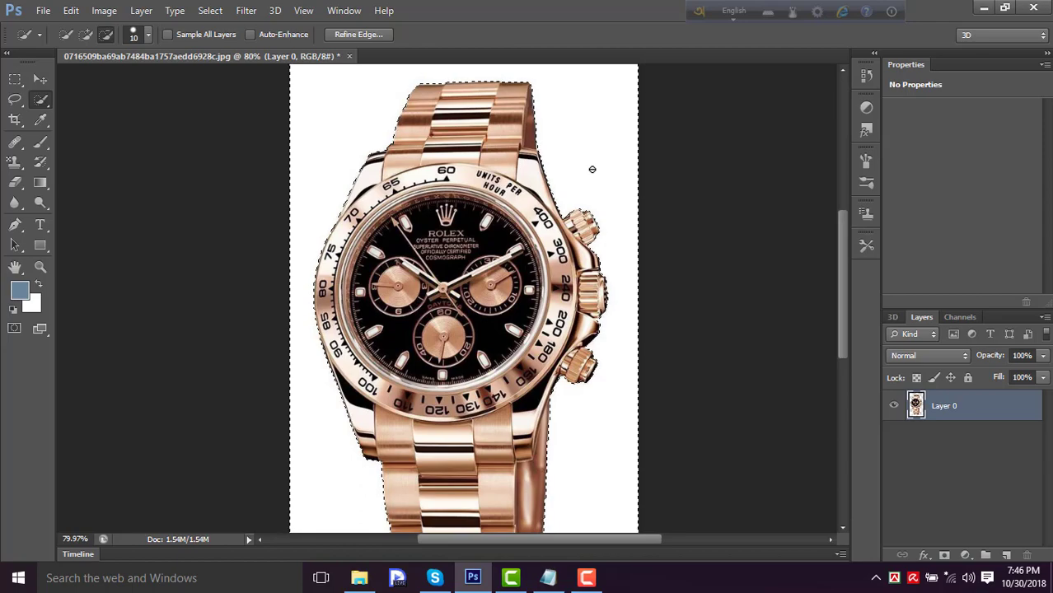
key(Delete)
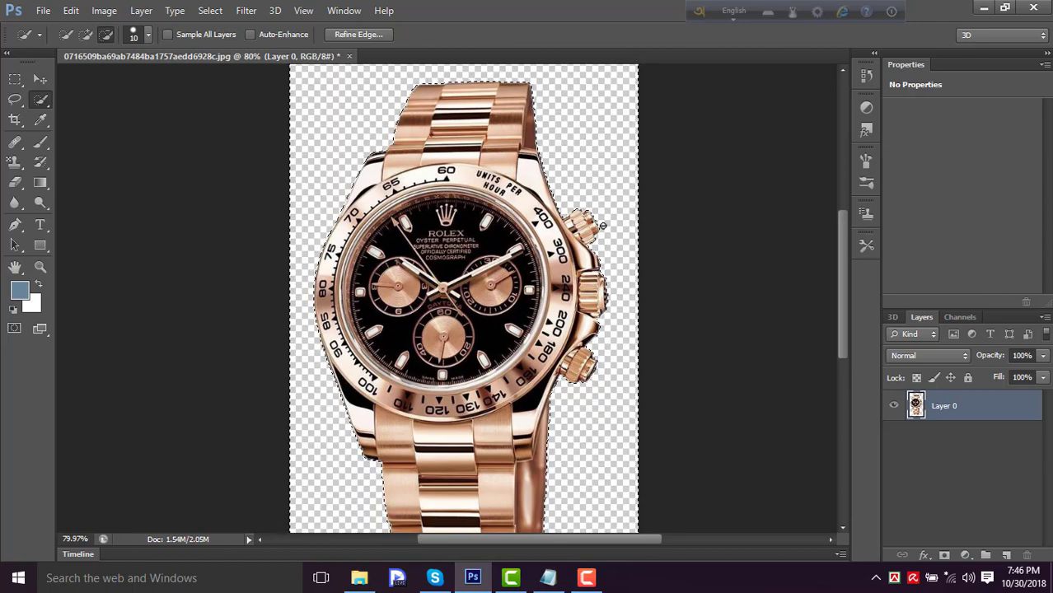
- Clear the selection and shift the cut-out watch slightly upward on the canvas with the Move tool
scroll(590, 281, up, 4)
scroll(592, 281, down, 9)
scroll(590, 280, up, 3)
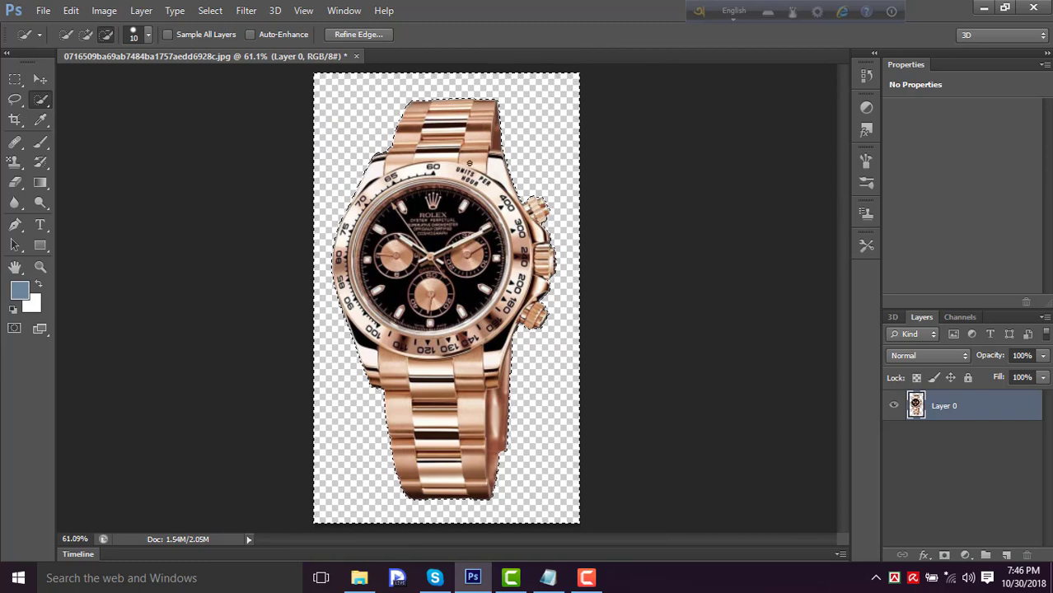
click(40, 80)
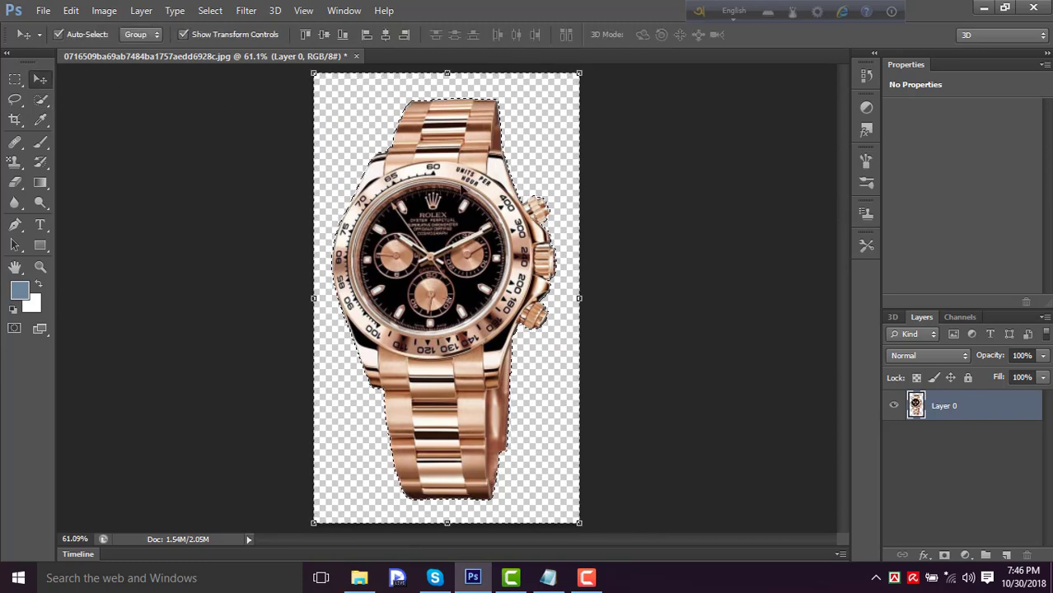
mouse_move(462, 189)
mouse_down()
mouse_move(444, 203)
mouse_move(453, 175)
mouse_up()
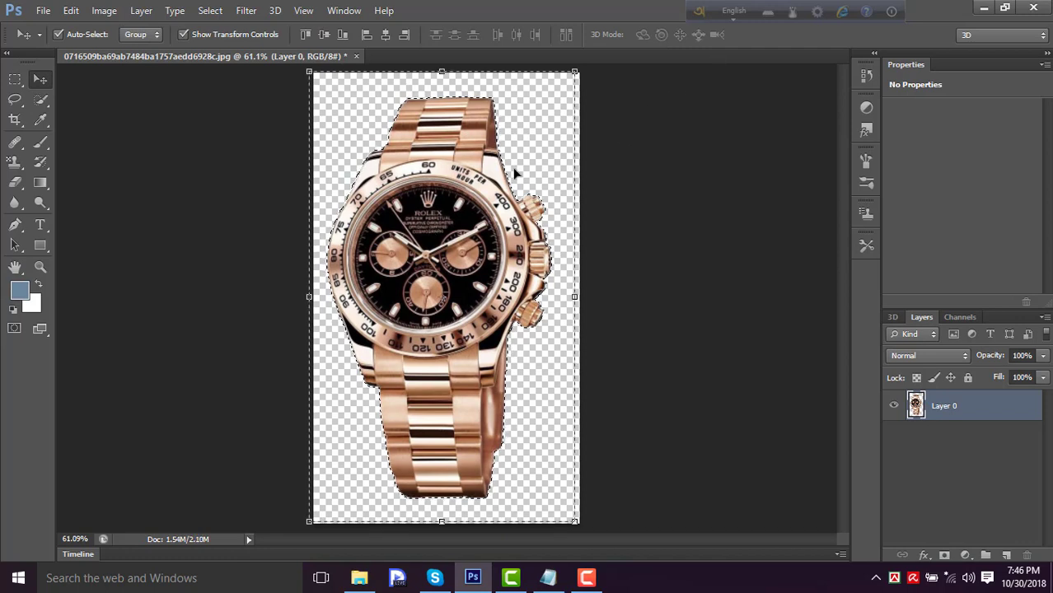
key(ctrl+d)
click(546, 188)
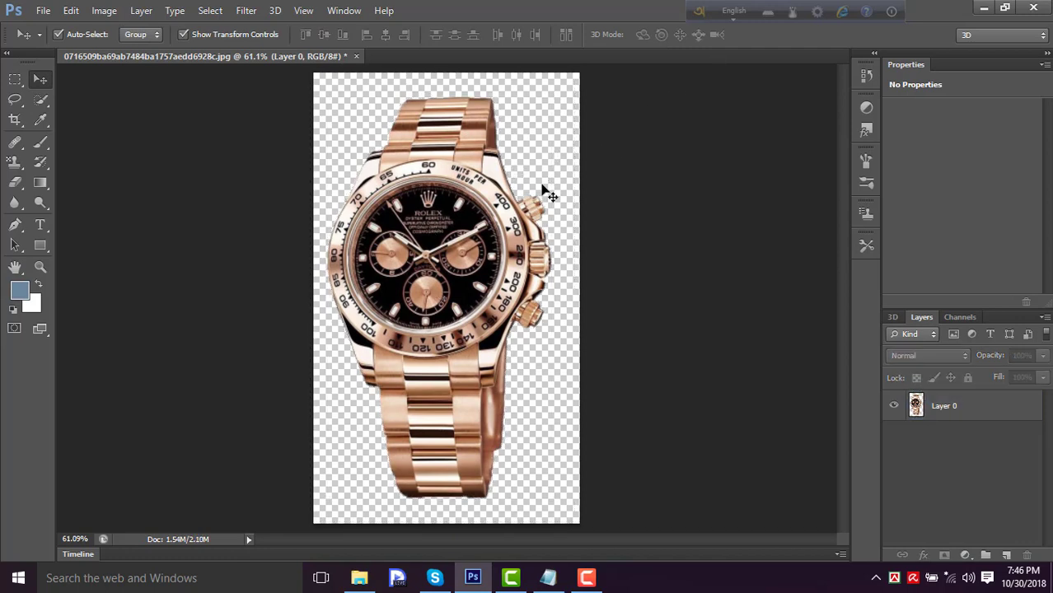
drag(463, 182, 471, 174)
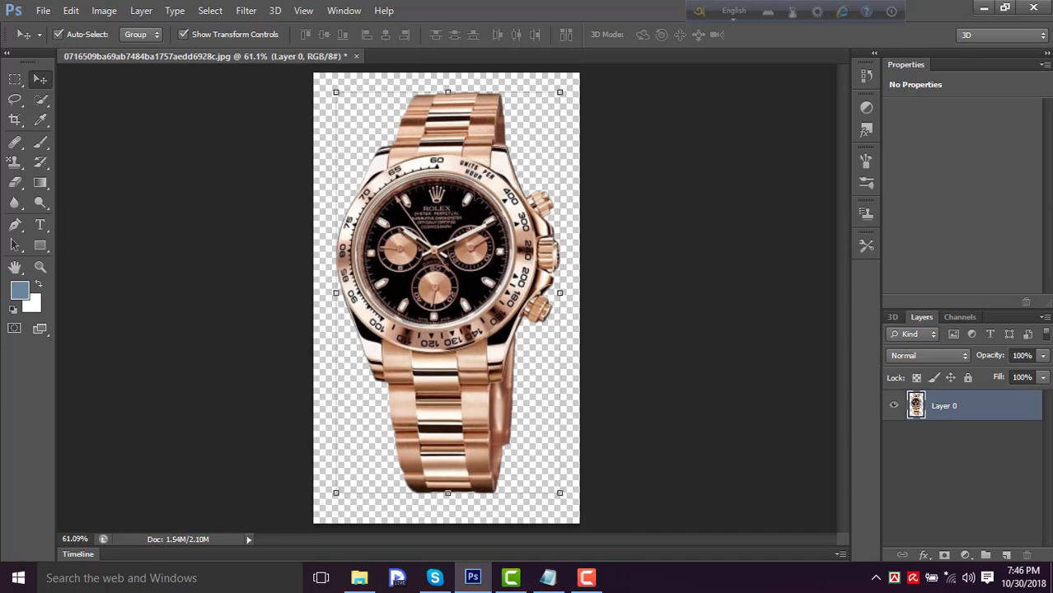
- Start saving a separate copy of the watch image to the Desktop in PNG format
click(41, 11)
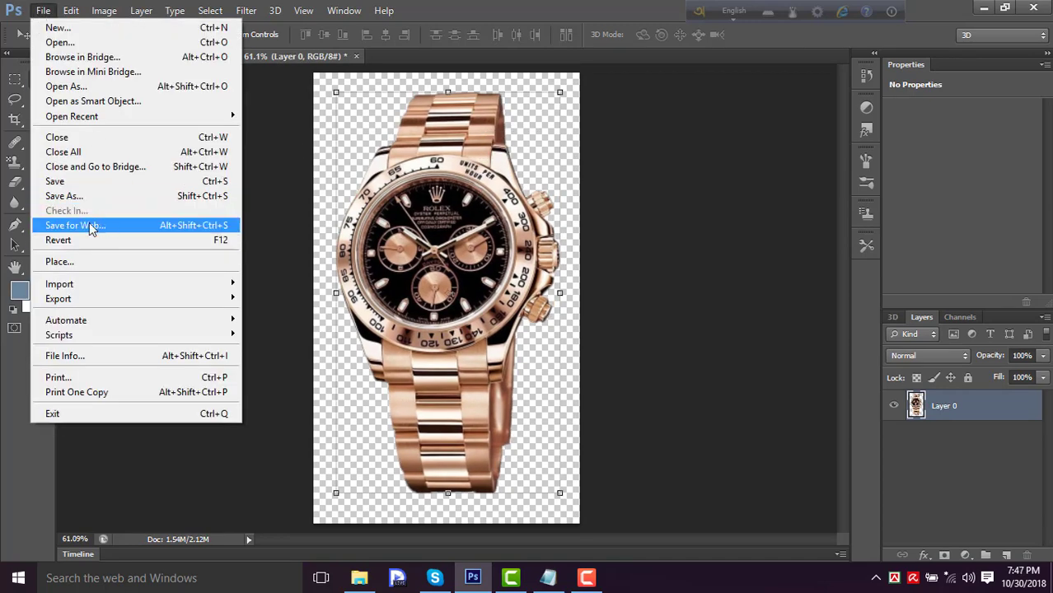
click(78, 197)
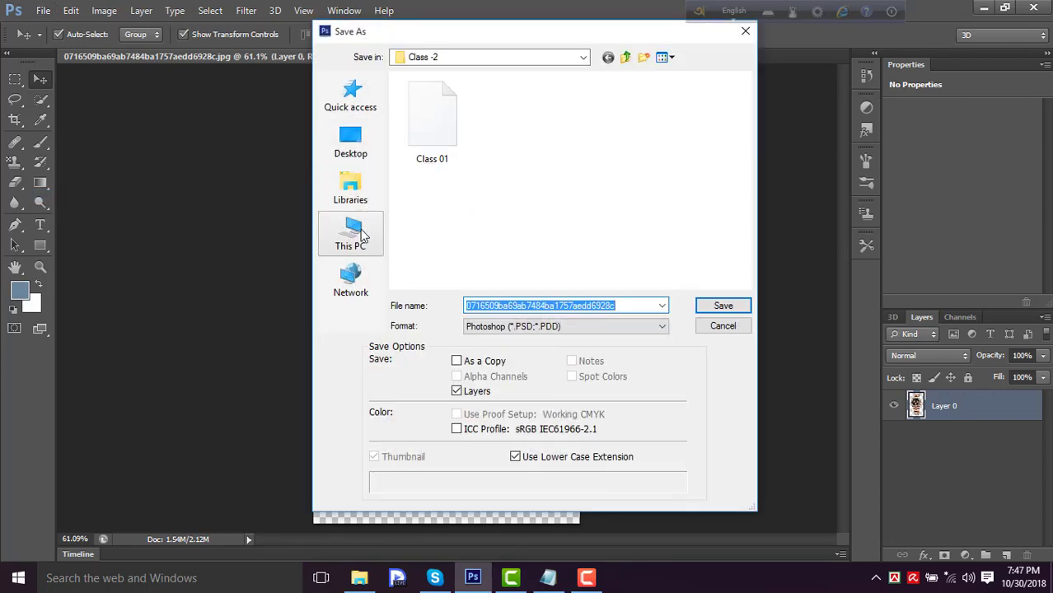
click(351, 144)
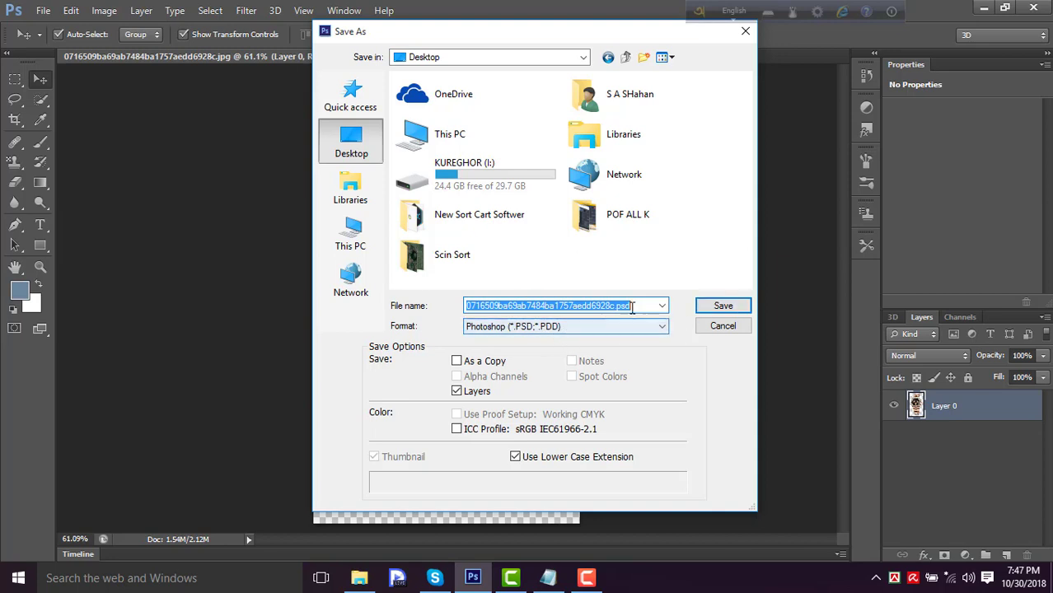
click(659, 326)
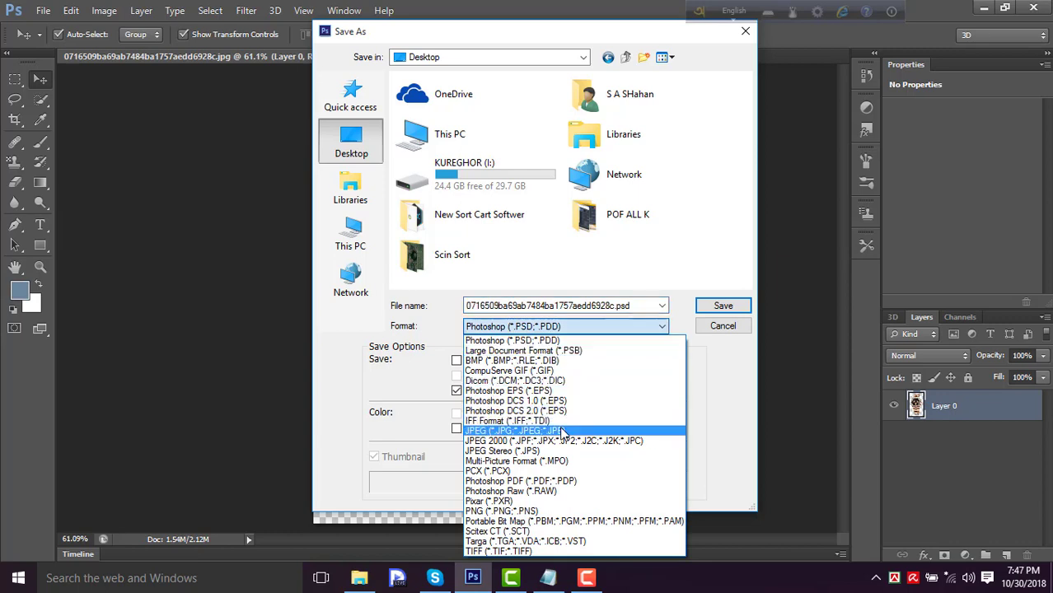
click(540, 510)
- Name the PNG file zxss and save it with compression set to None / Fast
double_click(601, 306)
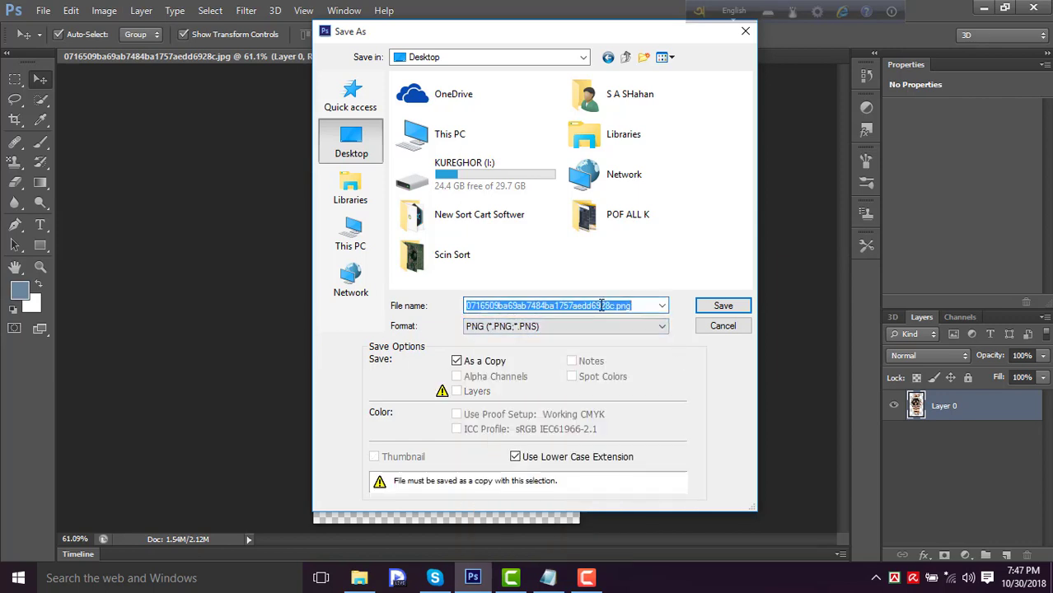
click(600, 305)
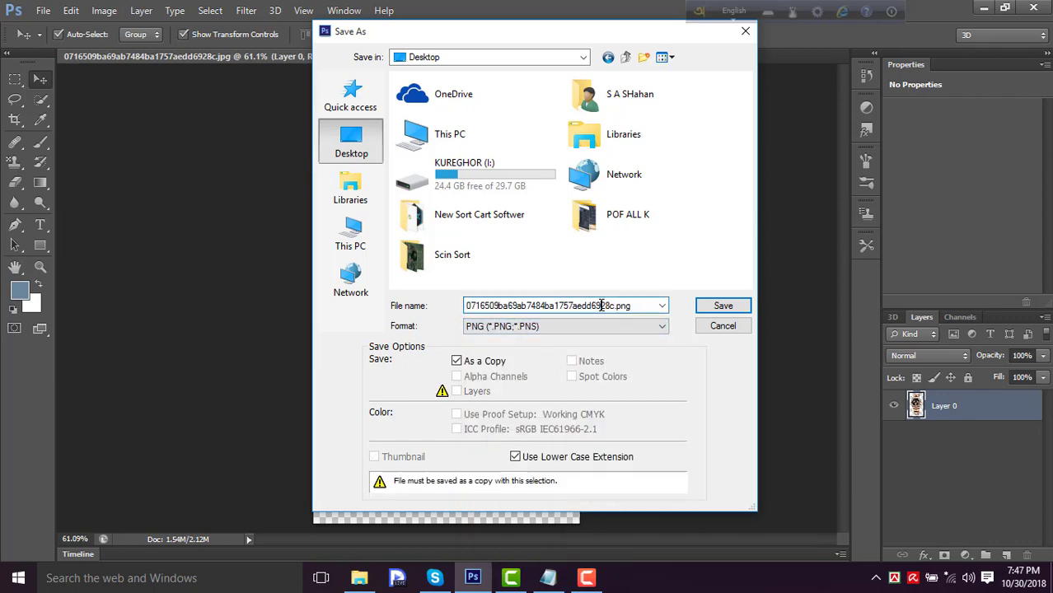
drag(612, 306, 410, 352)
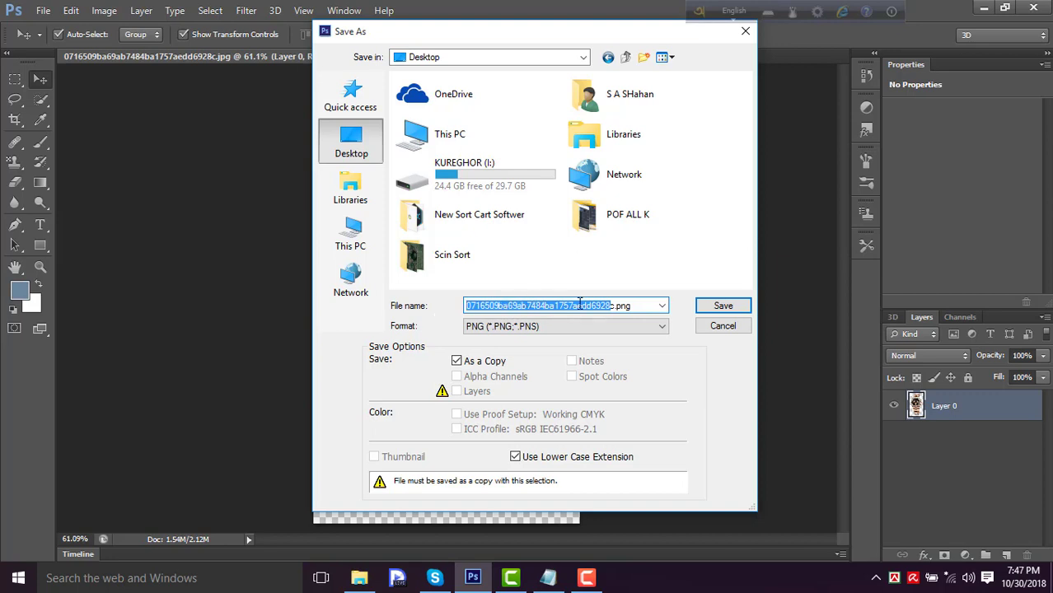
key(BackSpace)
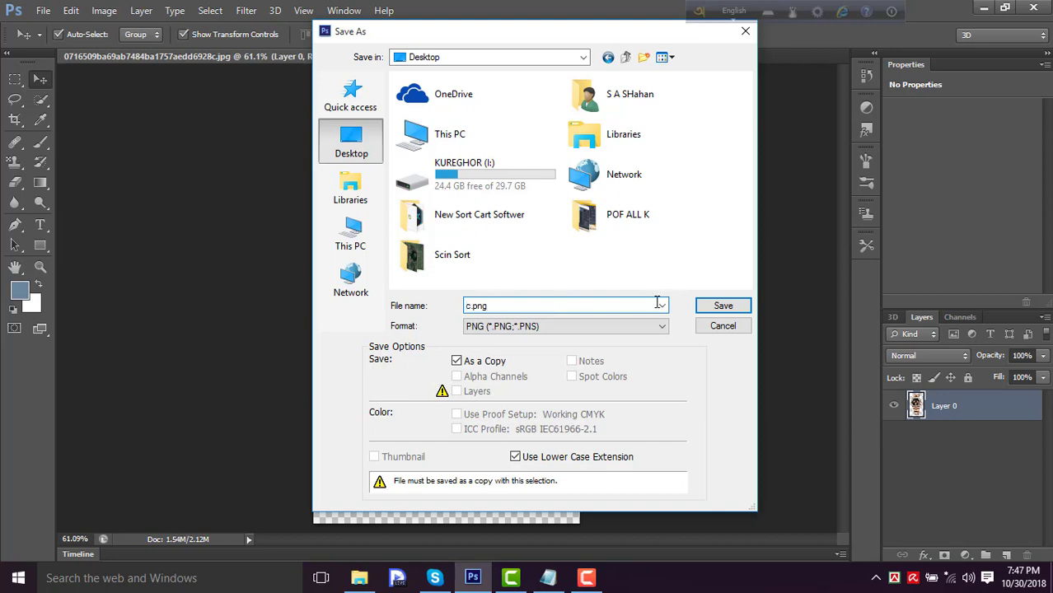
drag(489, 306, 466, 308)
click(465, 308)
text(zxss)
click(724, 307)
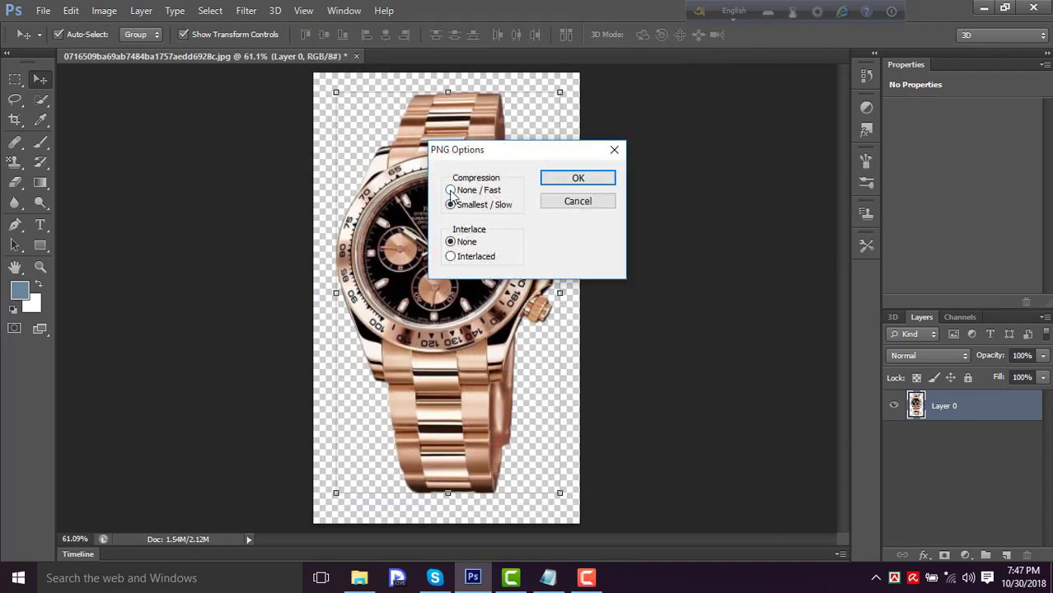
click(451, 191)
click(606, 180)
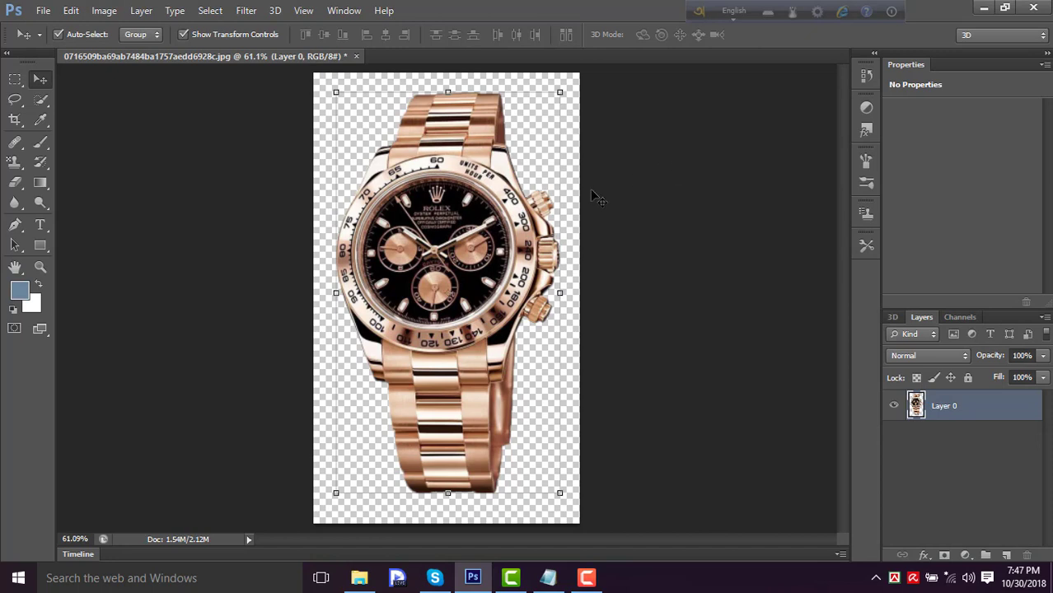
click(611, 155)
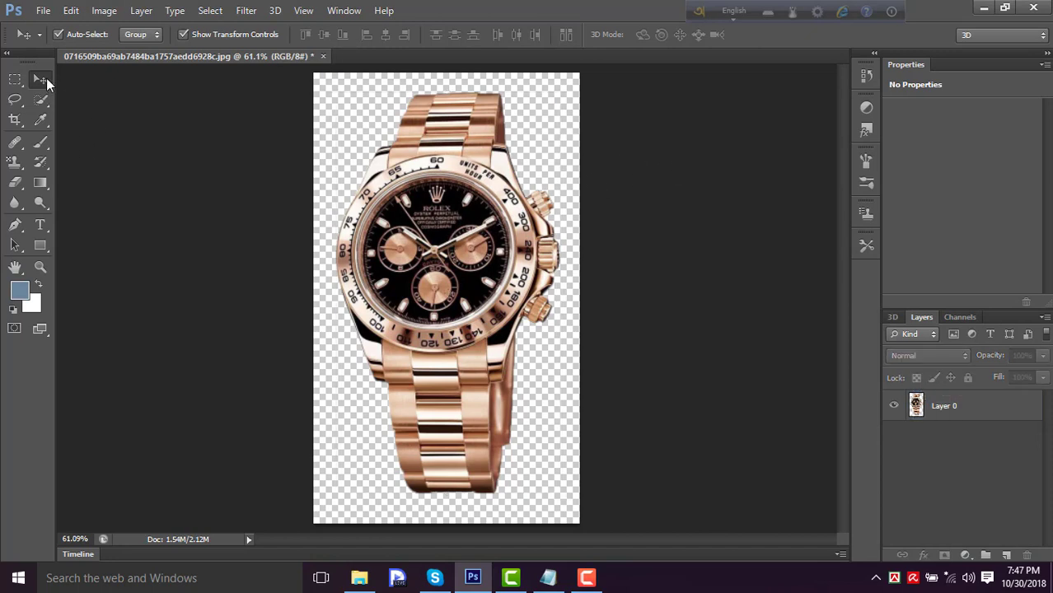
click(467, 176)
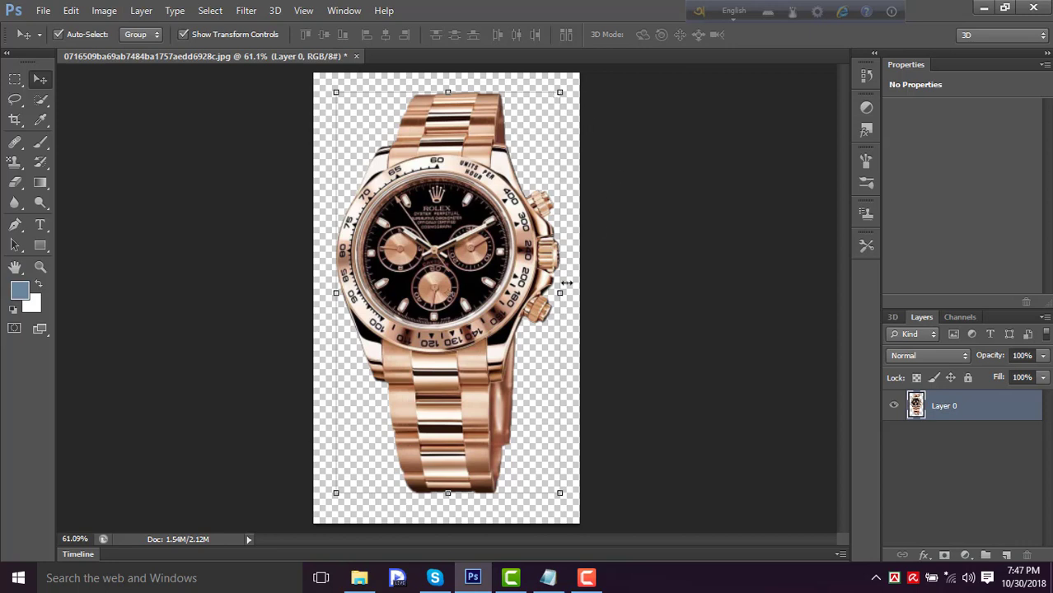
drag(563, 292, 577, 293)
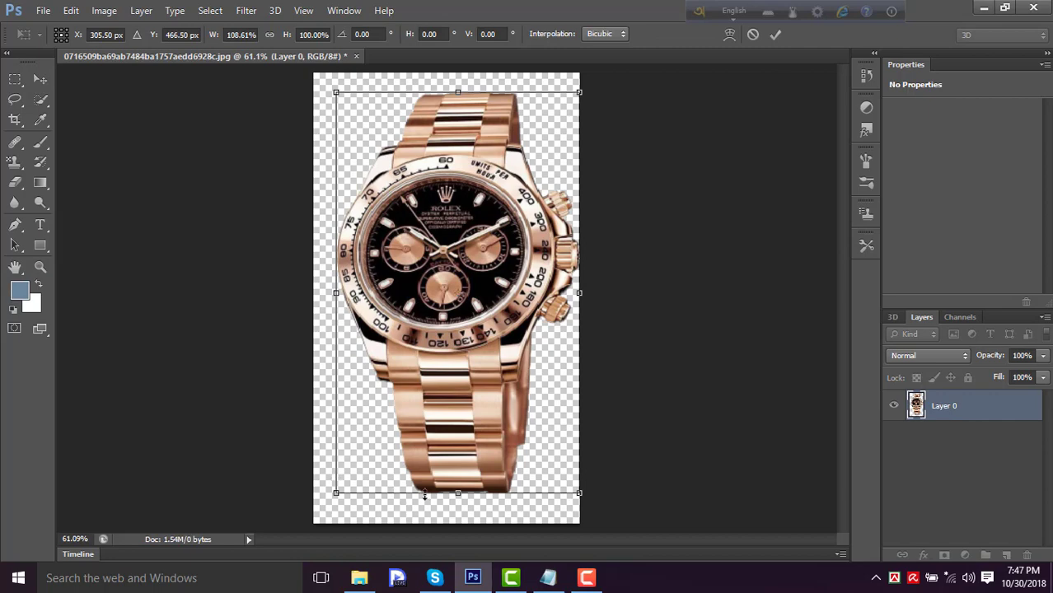
drag(424, 495, 444, 524)
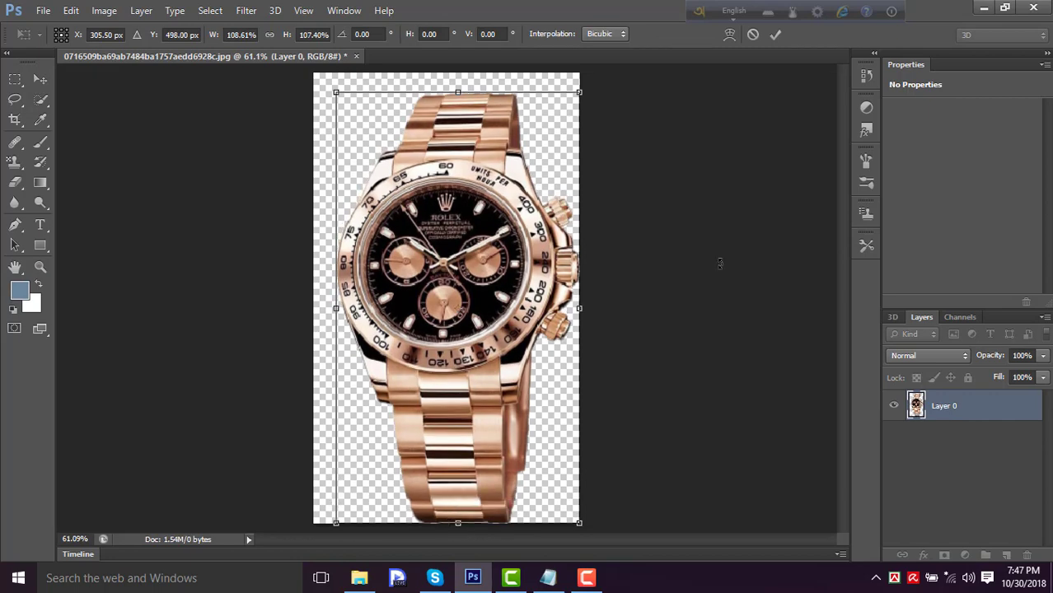
click(752, 34)
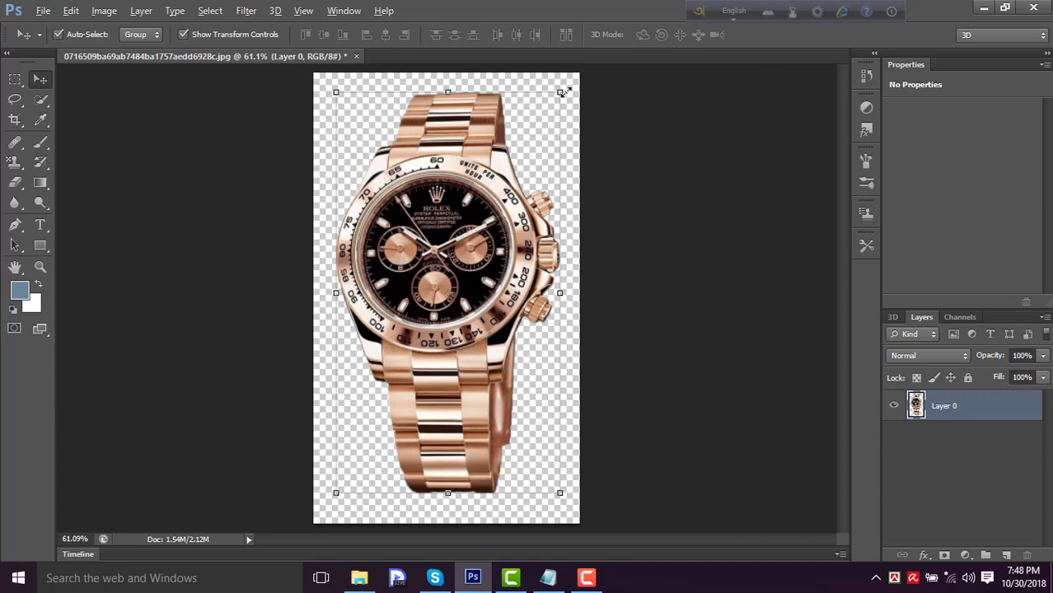
- Scale the watch down to about 90.6% and move it up close to the canvas's upper edge
drag(562, 90, 550, 108)
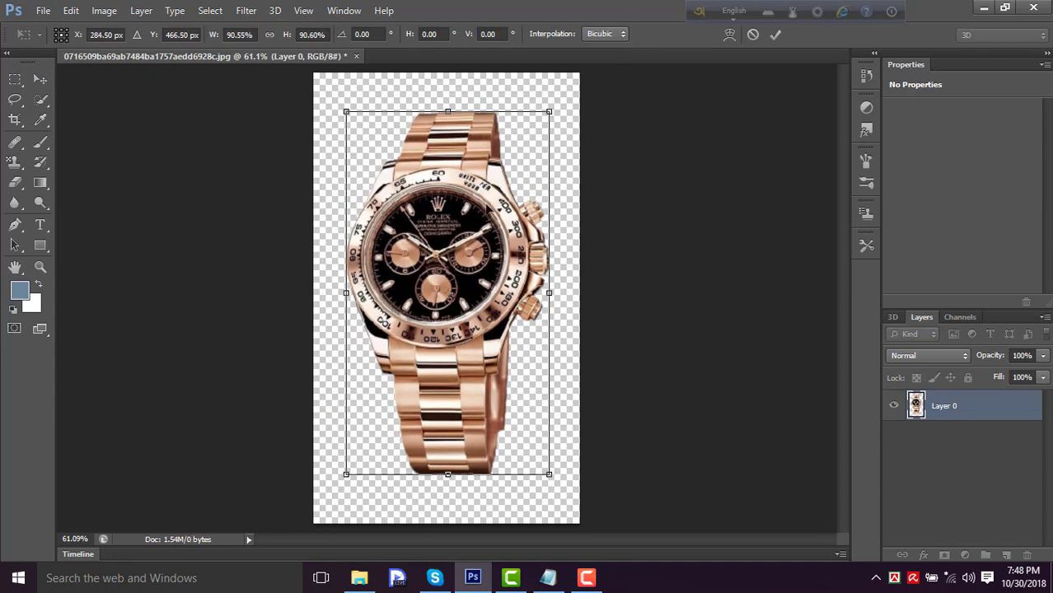
drag(490, 206, 485, 196)
drag(498, 159, 501, 147)
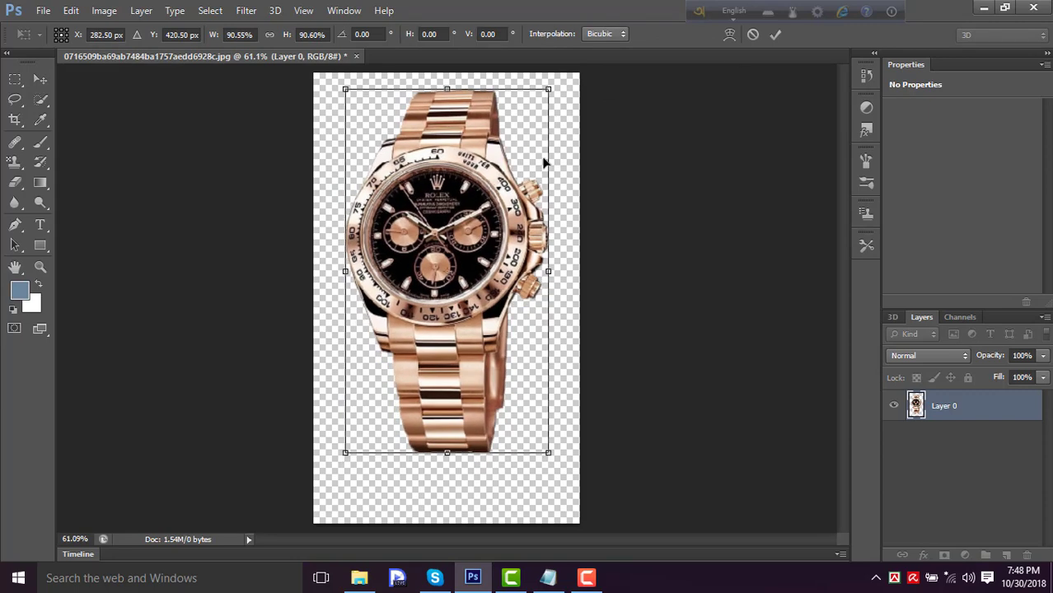
click(775, 34)
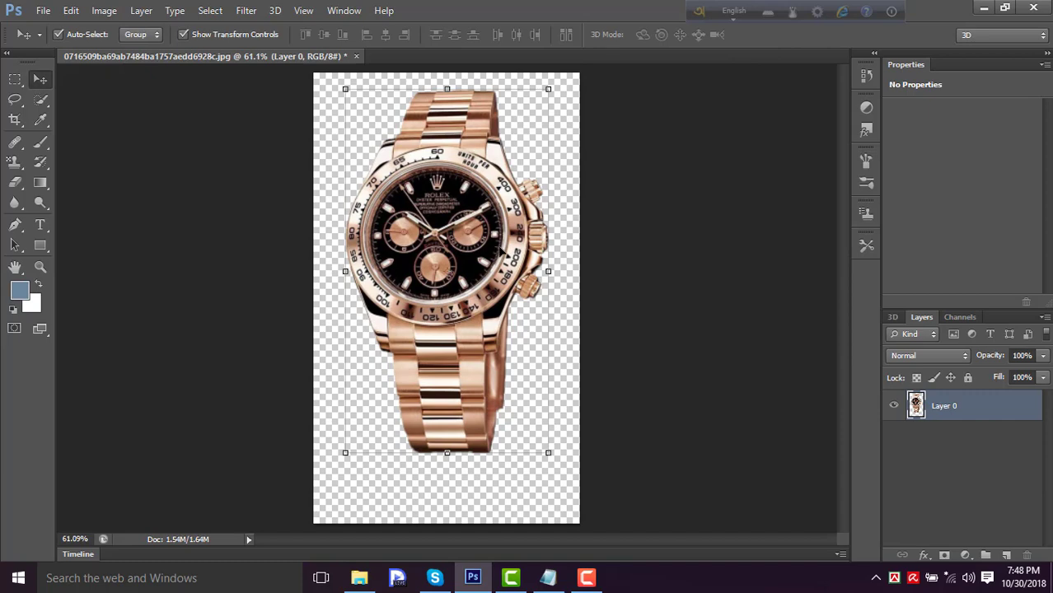
- Add a solid color fill layer in a slightly lighter steel blue and place it beneath the watch layer
scroll(581, 335, up, 1)
scroll(568, 334, down, 5)
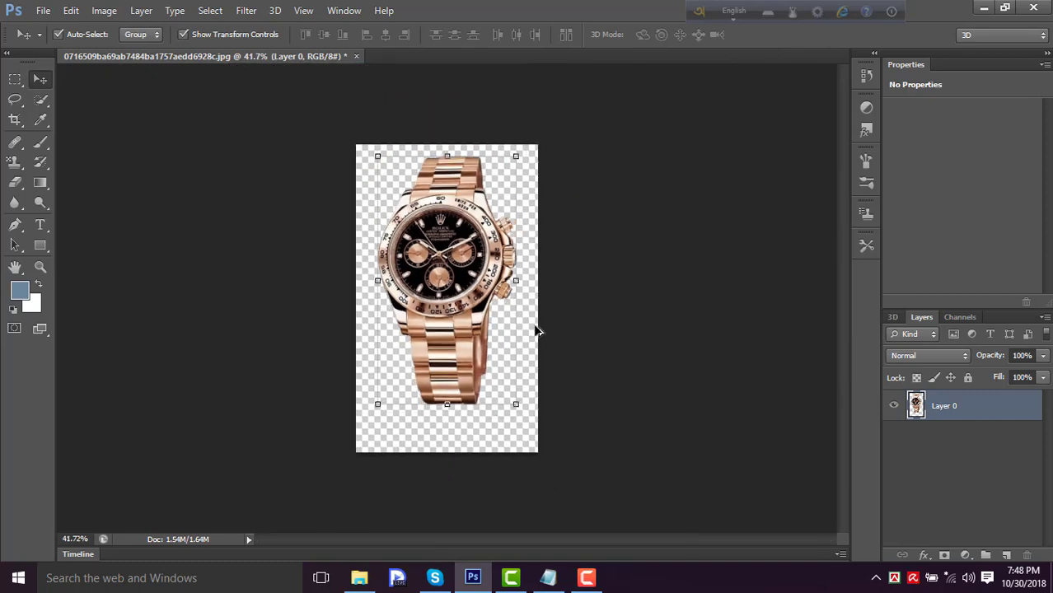
scroll(531, 321, up, 2)
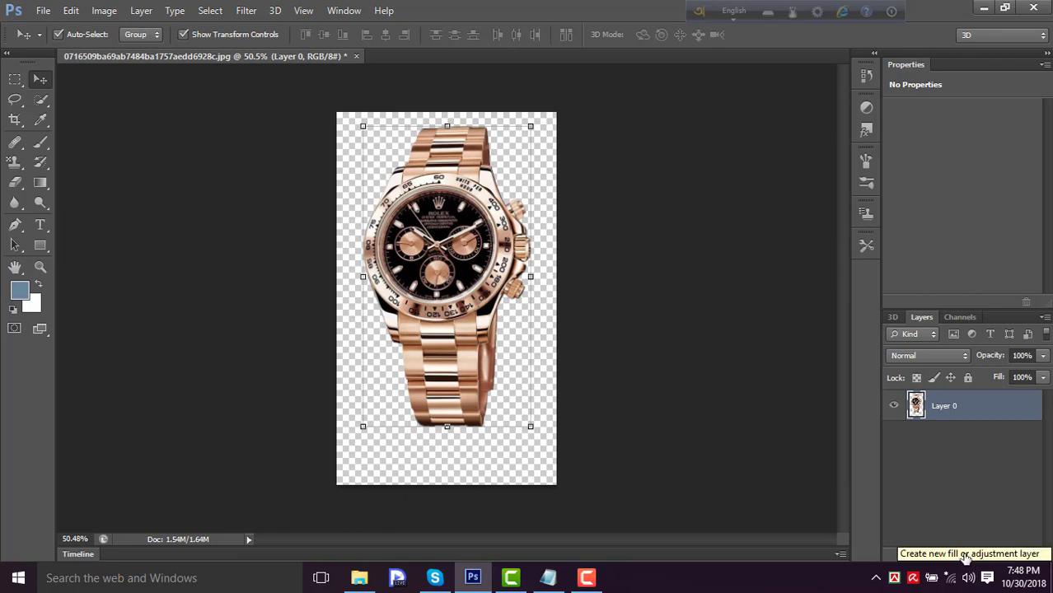
click(964, 557)
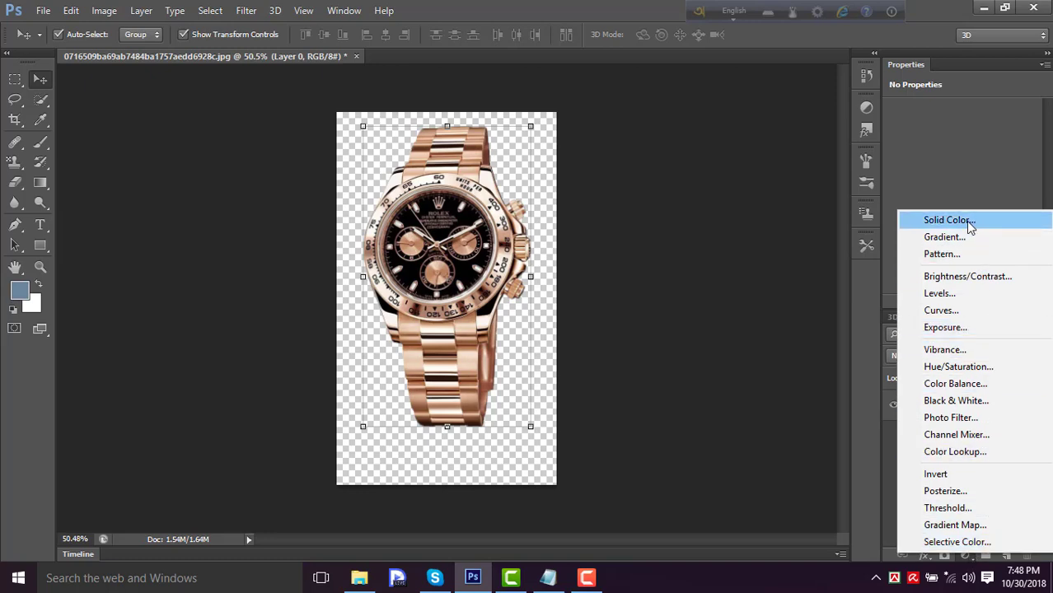
click(943, 220)
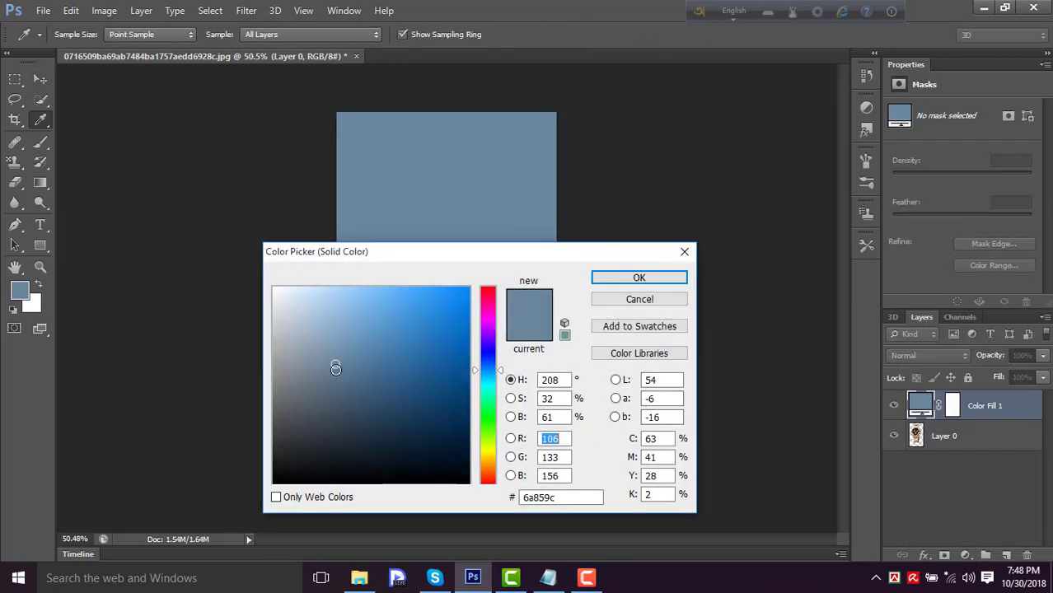
mouse_move(333, 364)
mouse_down()
mouse_move(327, 333)
mouse_move(329, 355)
mouse_move(346, 353)
mouse_up()
click(639, 279)
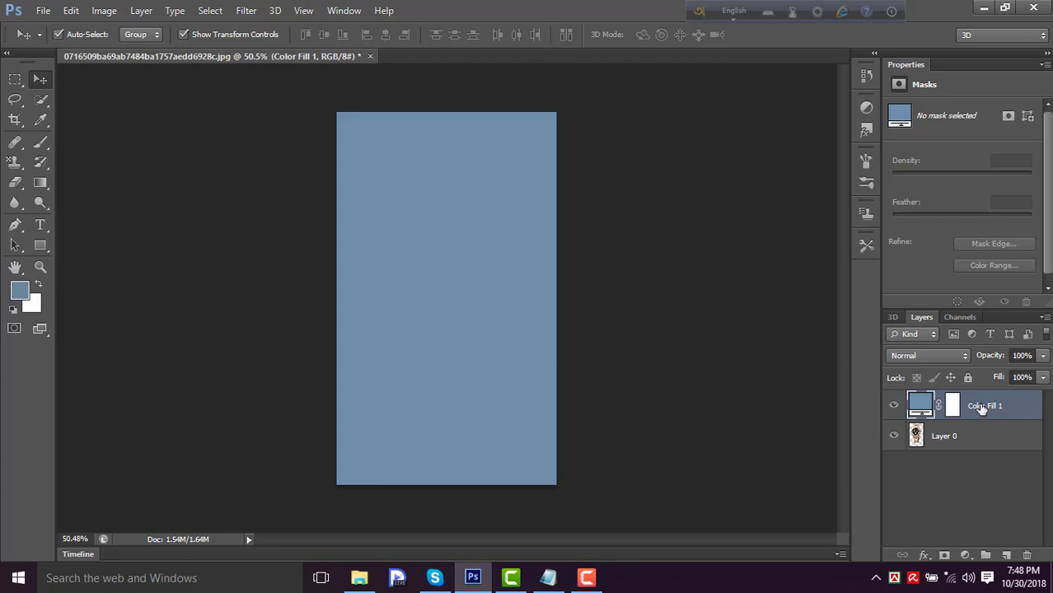
drag(982, 409, 982, 465)
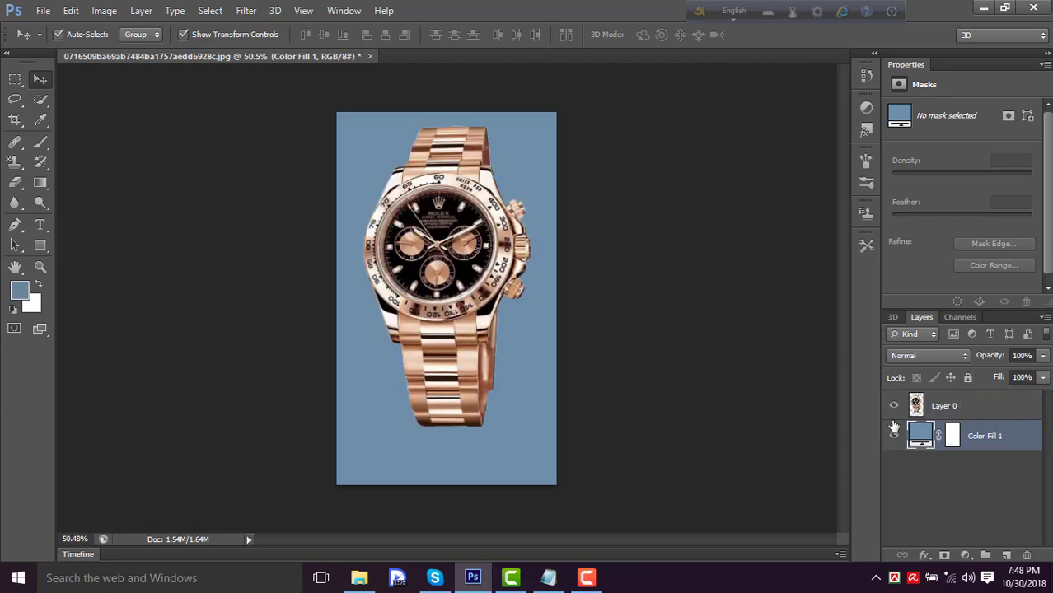
- Duplicate the watch and place the copy directly below the original, running off the canvas's lower edge
click(435, 247)
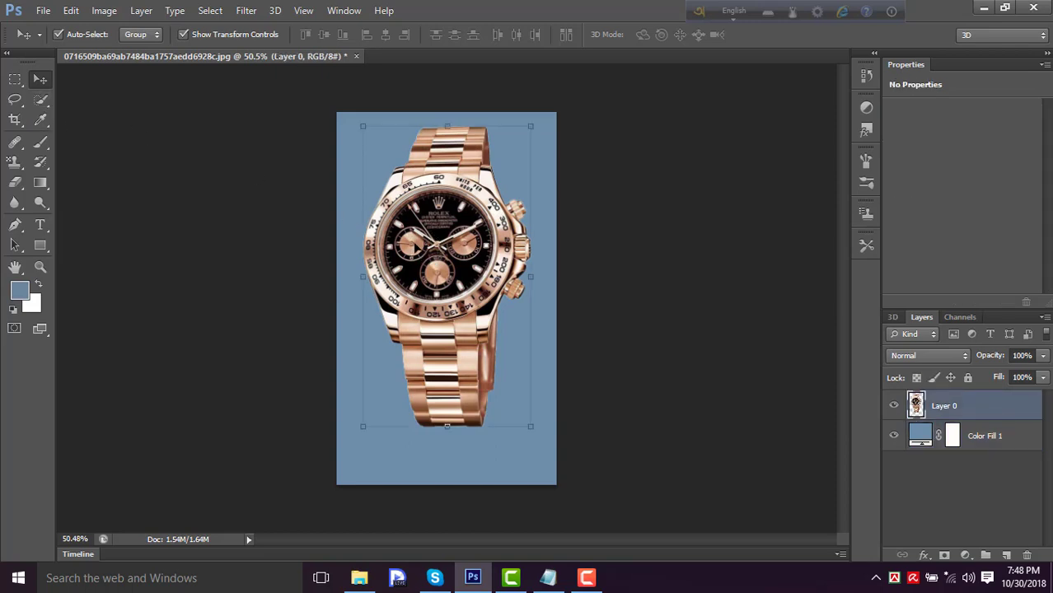
drag(443, 262, 439, 560)
scroll(501, 383, up, 4)
scroll(500, 381, down, 8)
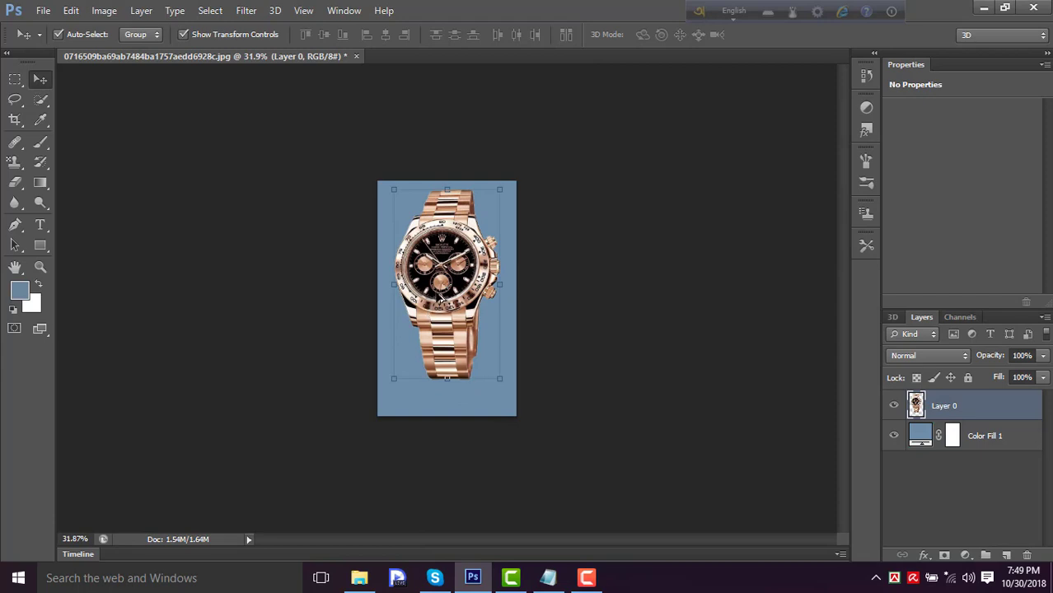
drag(449, 326, 439, 487)
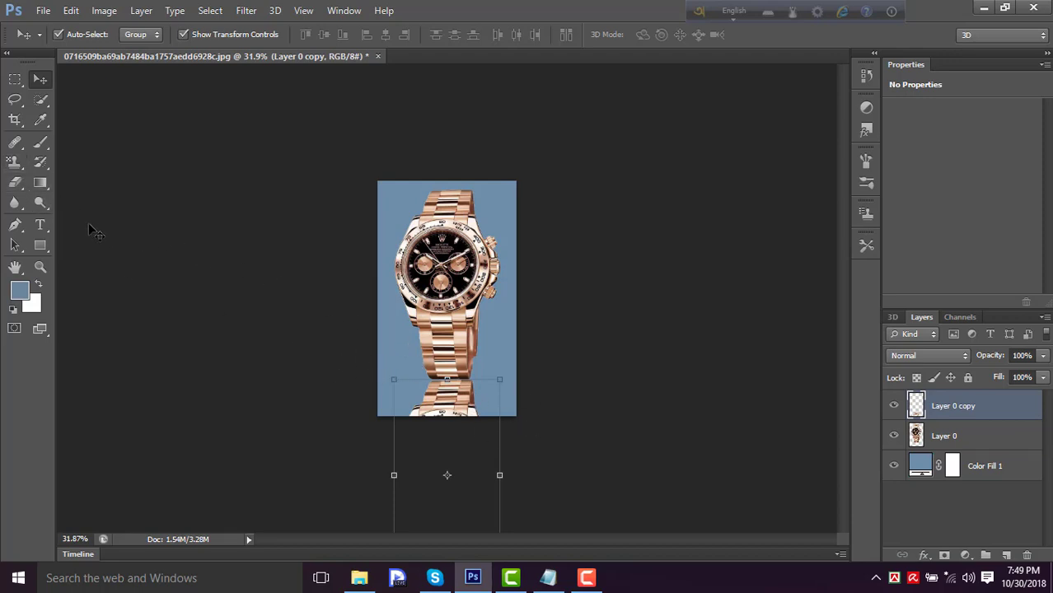
- Try a black-to-white radial gradient over the lower watch copy in Screen mode at 90% opacity
click(41, 183)
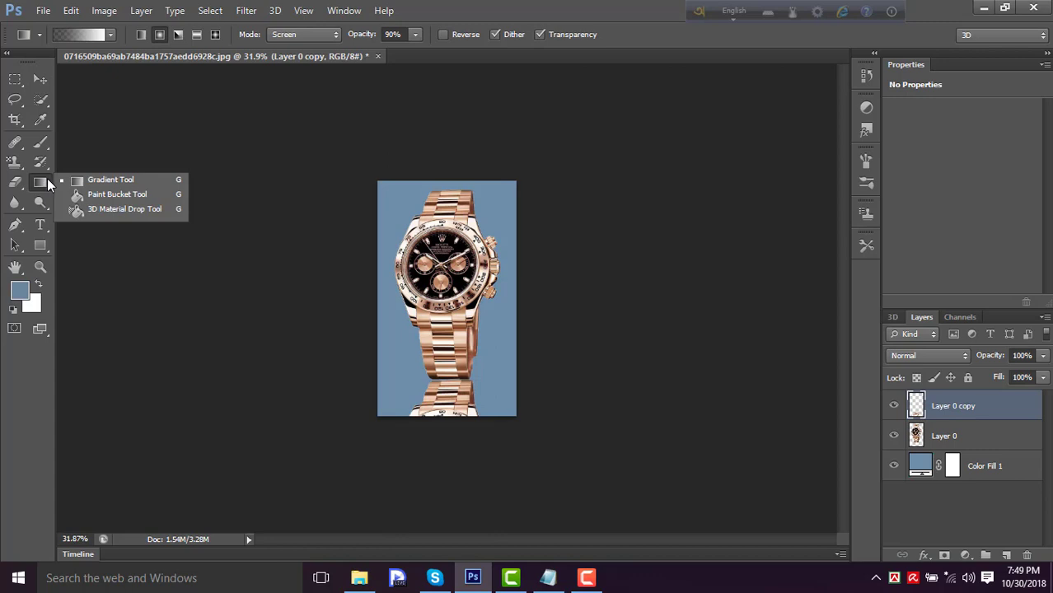
click(38, 188)
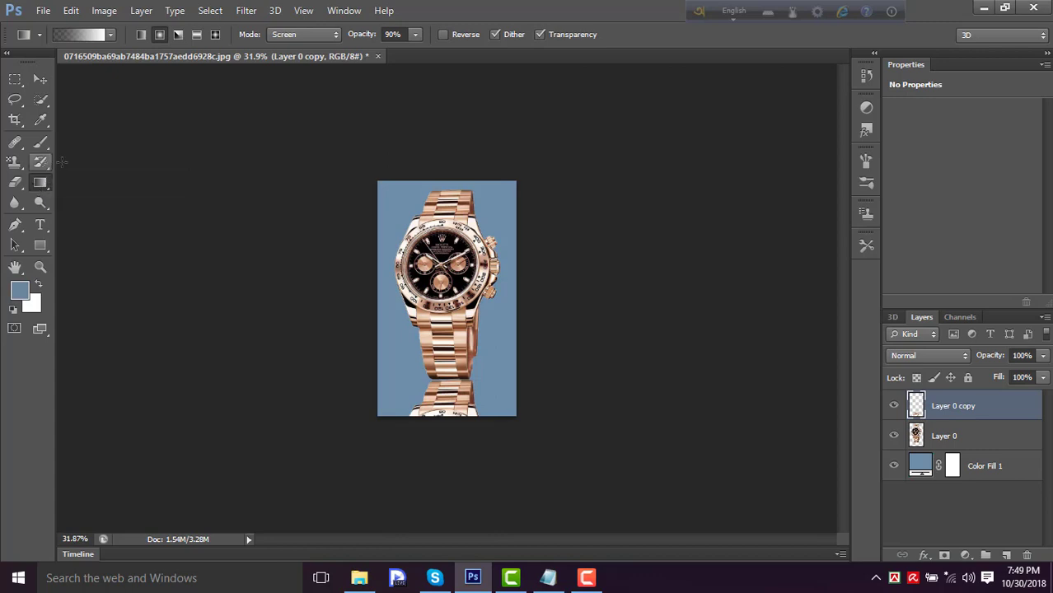
click(110, 36)
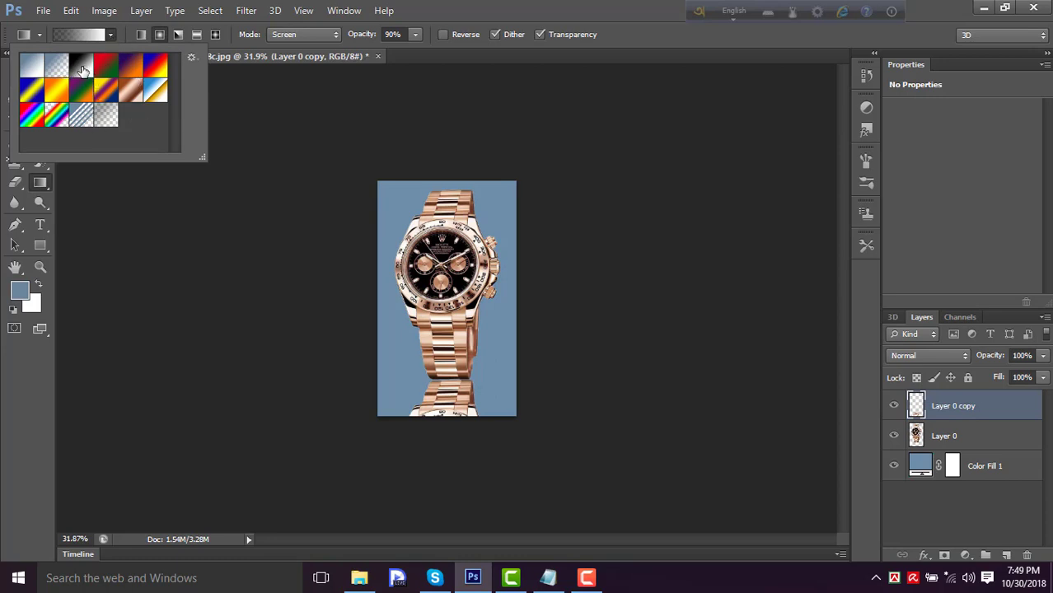
click(235, 123)
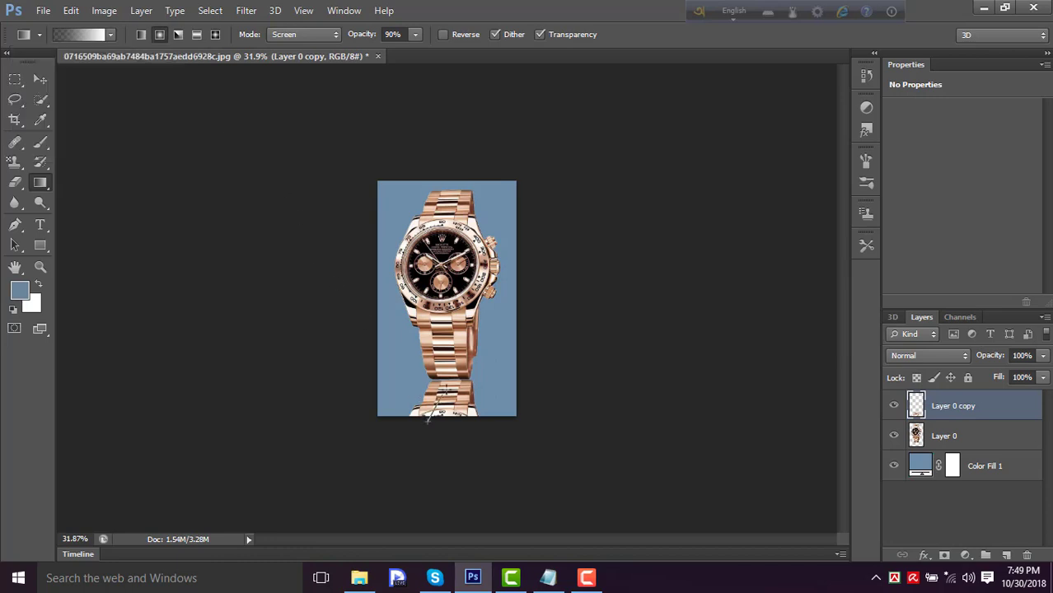
drag(445, 388, 461, 385)
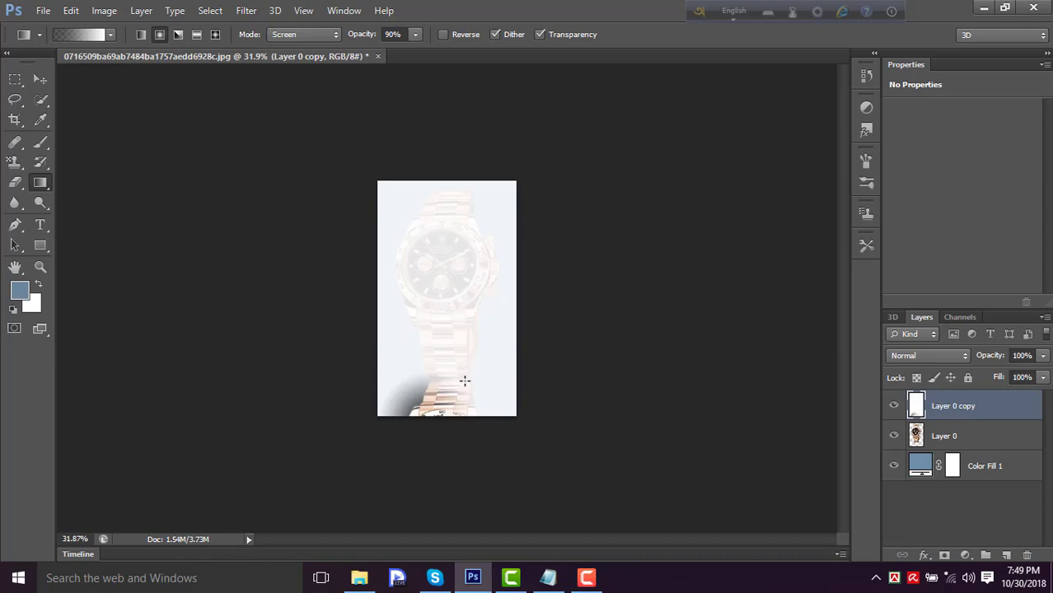
key(ctrl+z)
click(586, 577)
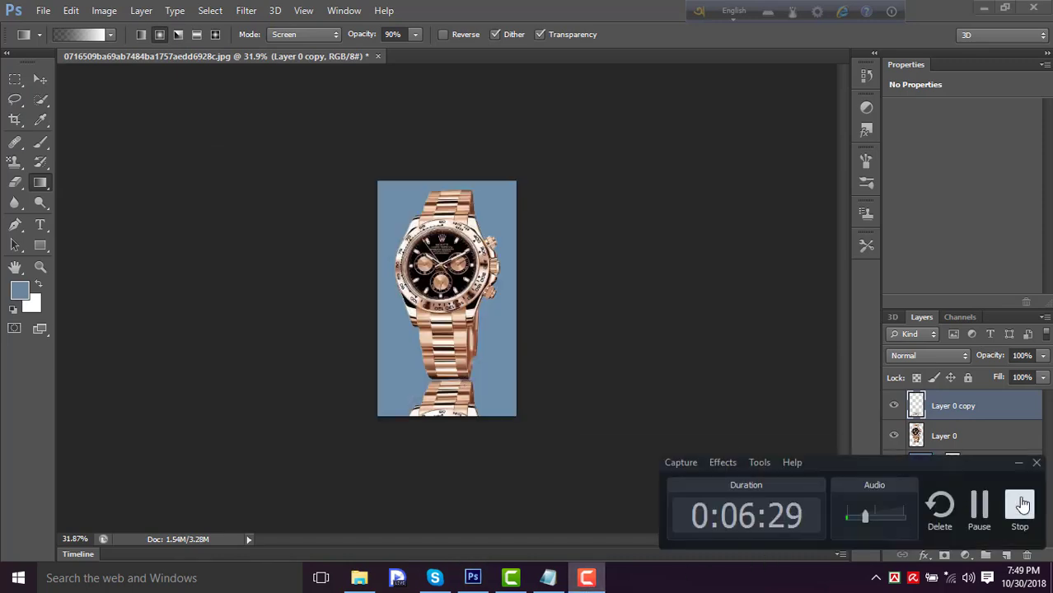
click(978, 504)
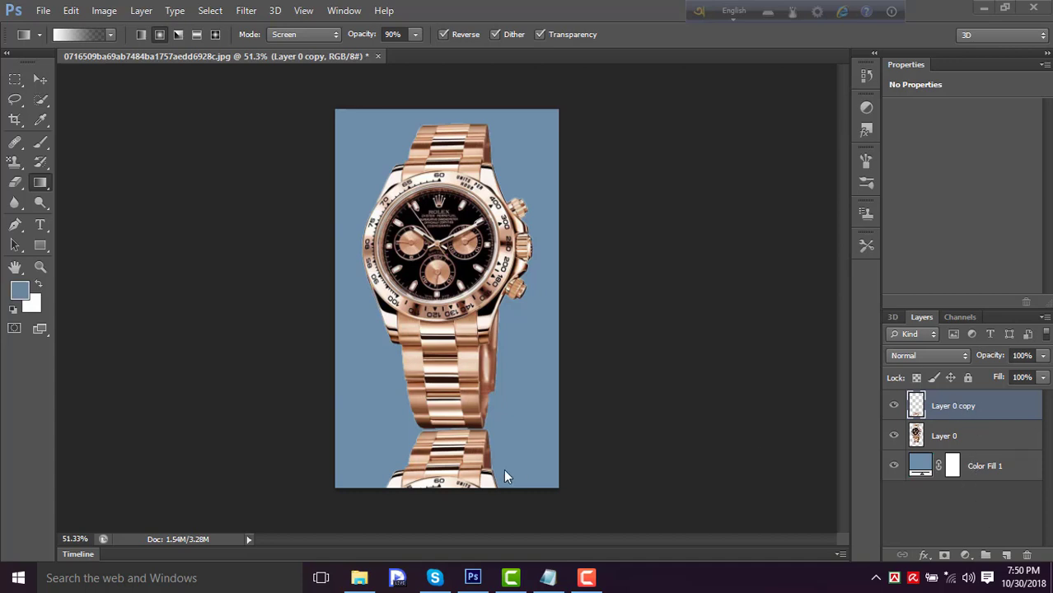
- Move the watch copy's layer beneath the original watch layer and apply a reversed radial gradient to it in Screen mode at 90% opacity
click(40, 80)
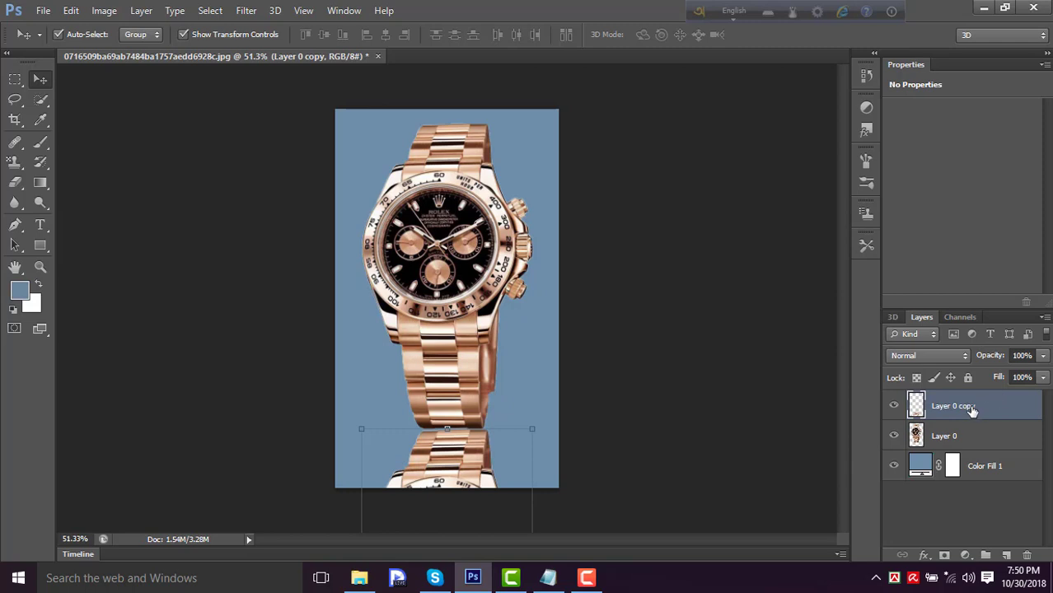
drag(959, 408, 965, 438)
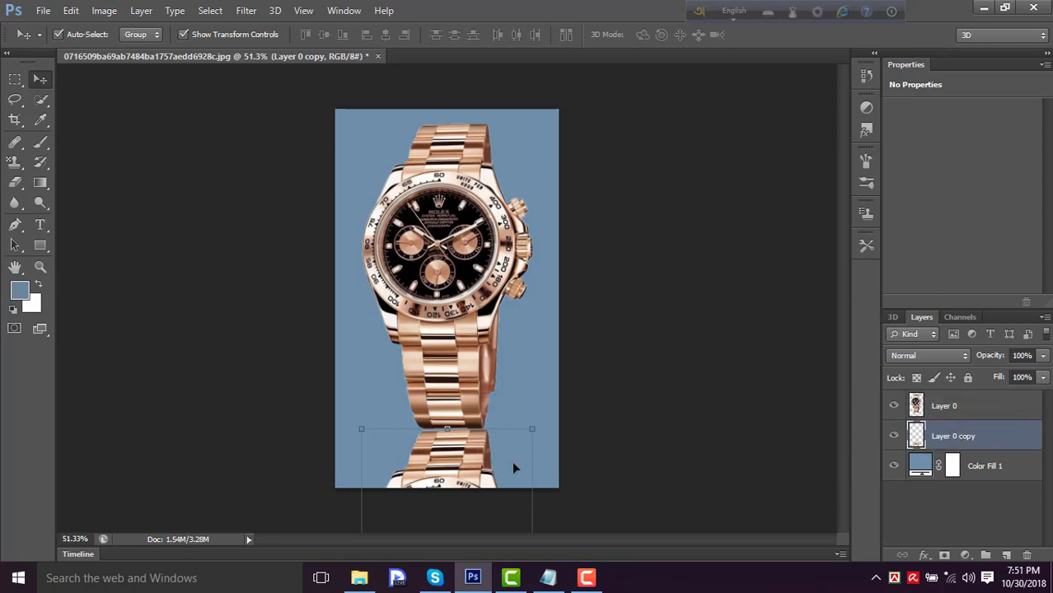
click(43, 184)
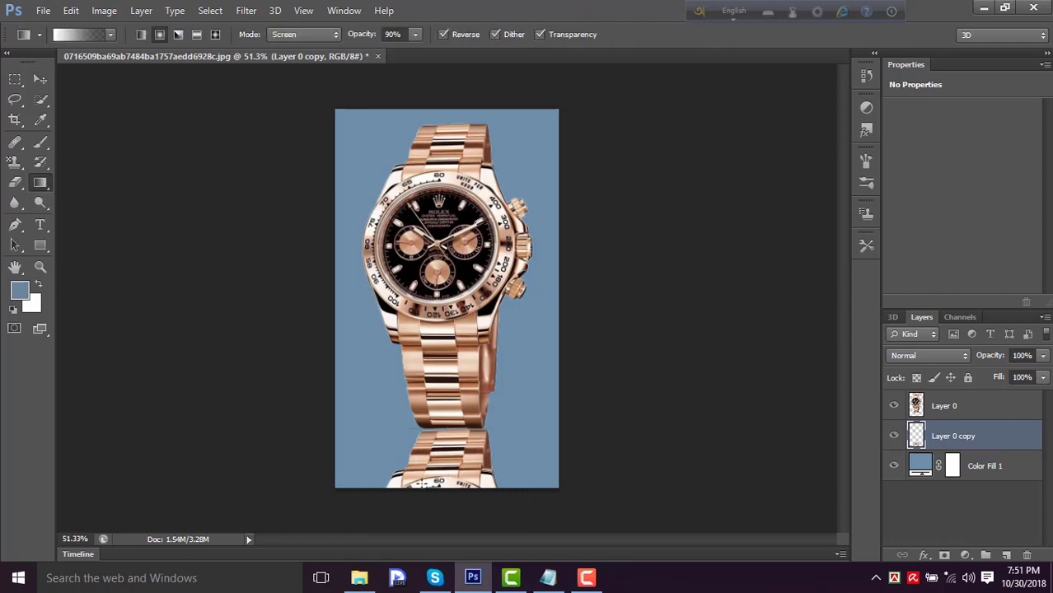
drag(418, 490, 509, 422)
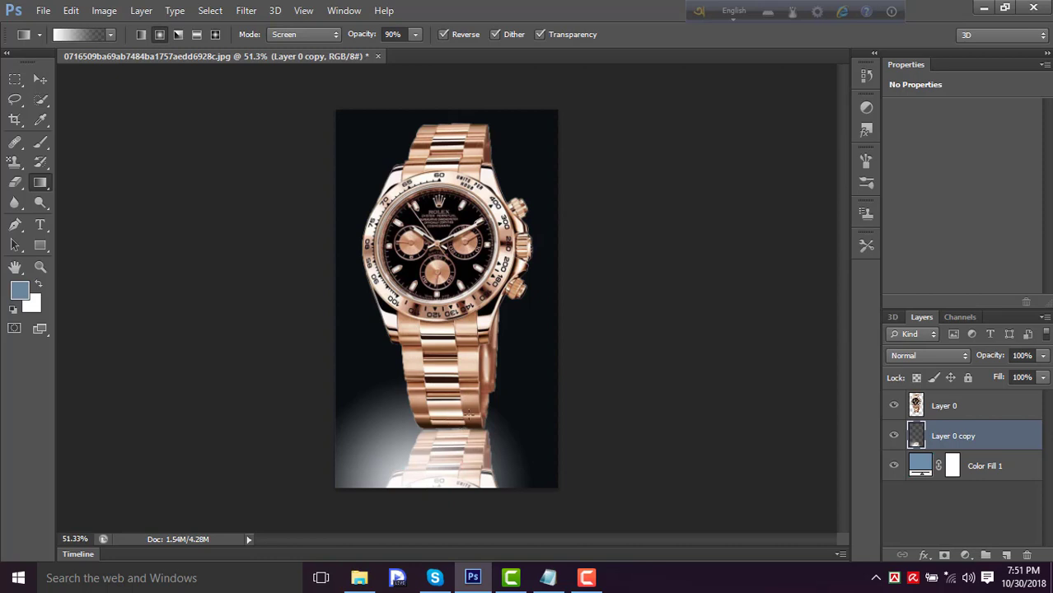
mouse_move(587, 581)
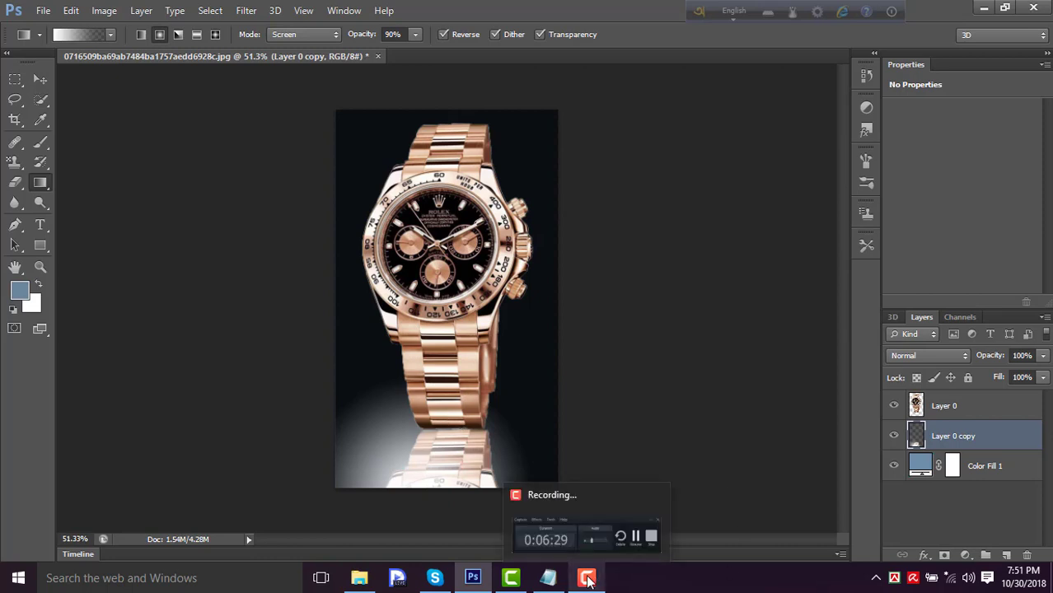